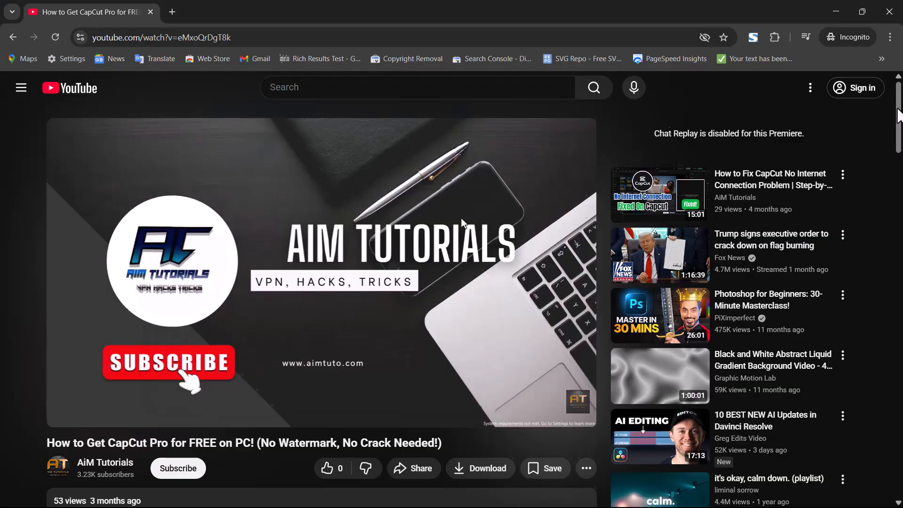
# Expand the description of the CapCut Pro video and read through it.
pyautogui.scroll(-1, 899, 127)
pyautogui.scroll(-4, 898, 127)
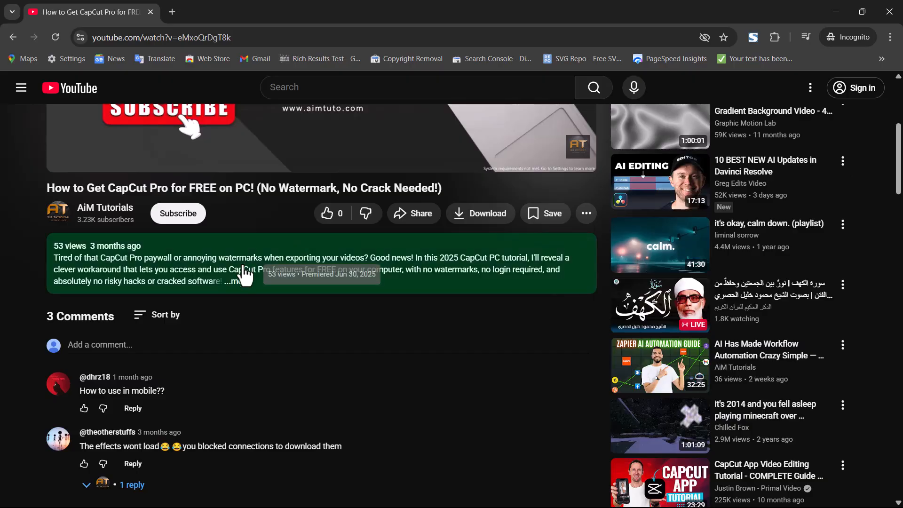
pyautogui.click(239, 282)
pyautogui.scroll(-2, 18, 269)
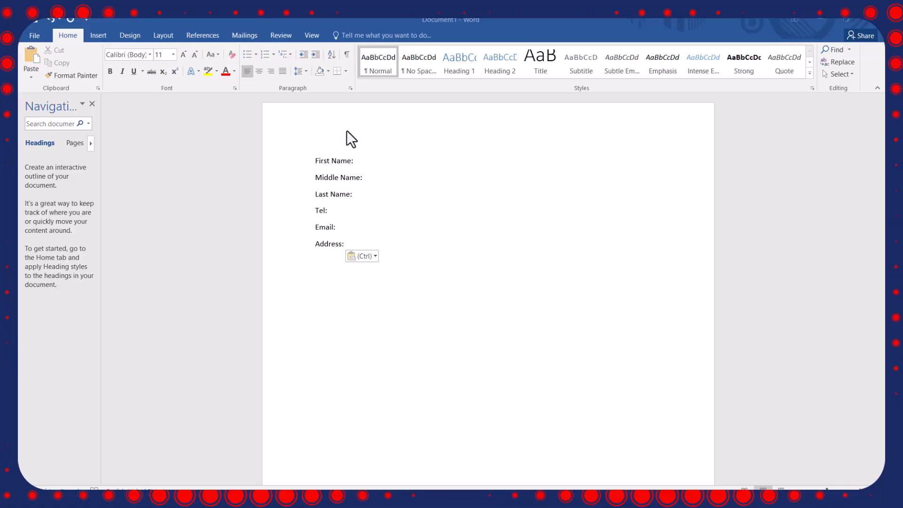
pyautogui.click(366, 162)
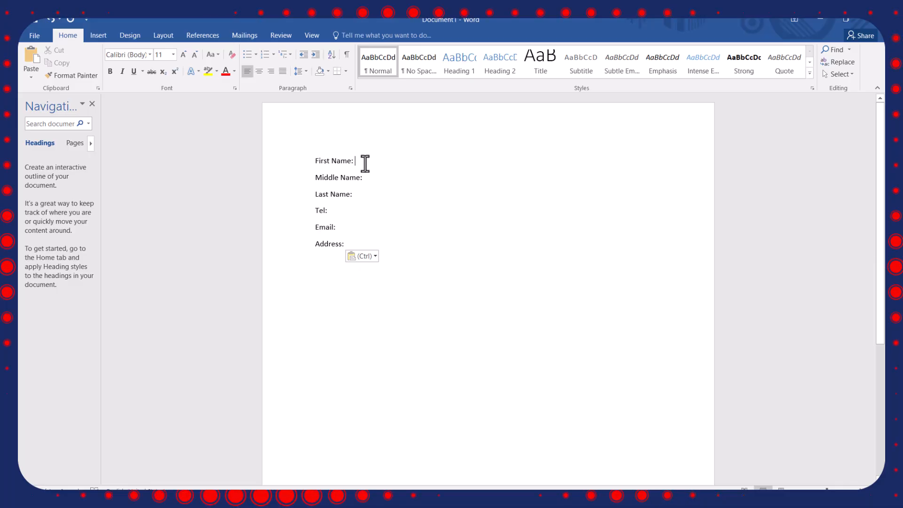
pyautogui.moveTo(349, 243); pyautogui.dragTo(283, 151)
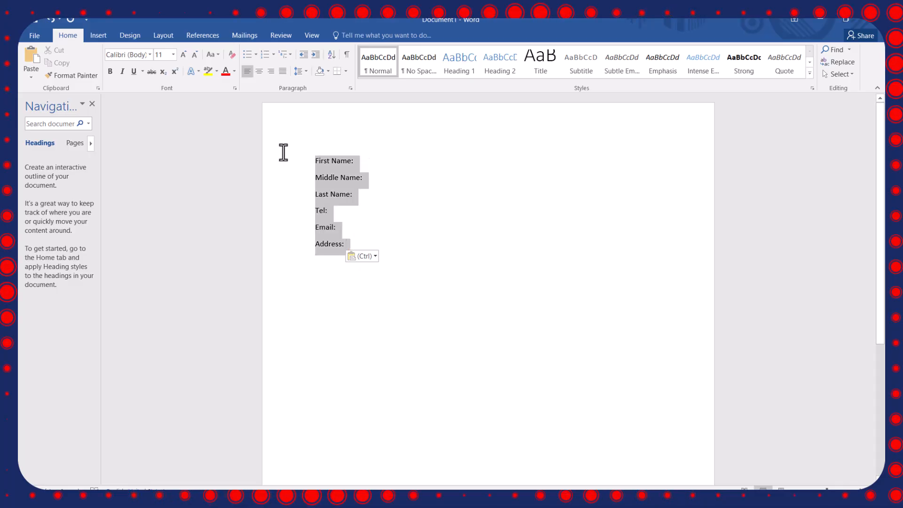
pyautogui.rightClick(337, 171)
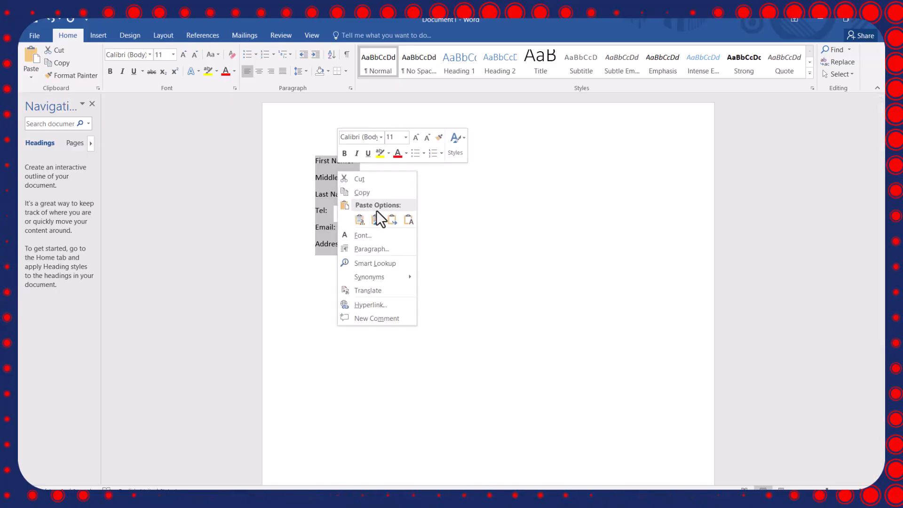
pyautogui.click(383, 248)
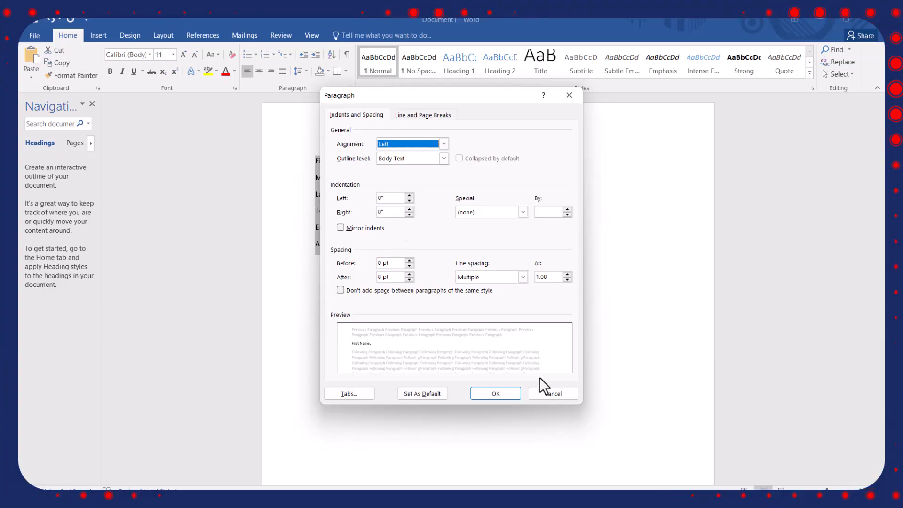
pyautogui.click(543, 393)
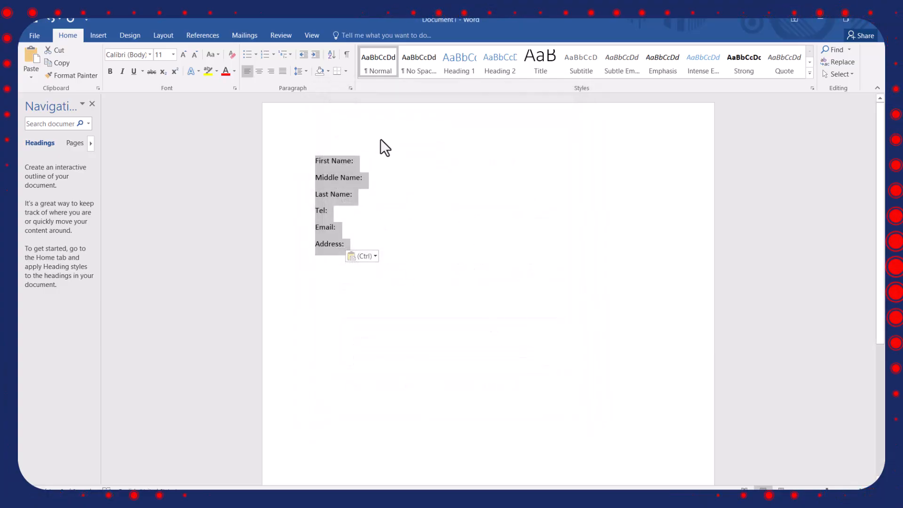
# Add manual underscore lines after the First Name, Middle Name and Last Name labels.
pyautogui.click(370, 163)
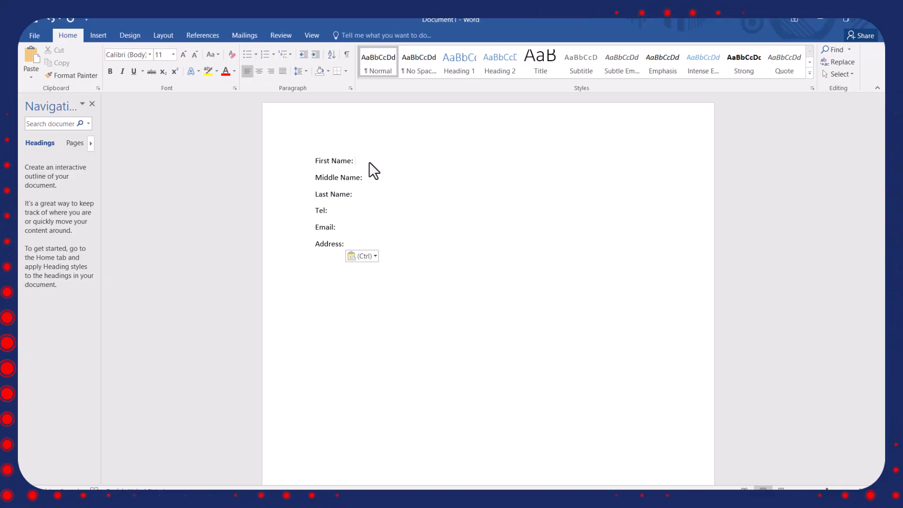
pyautogui.write('_')
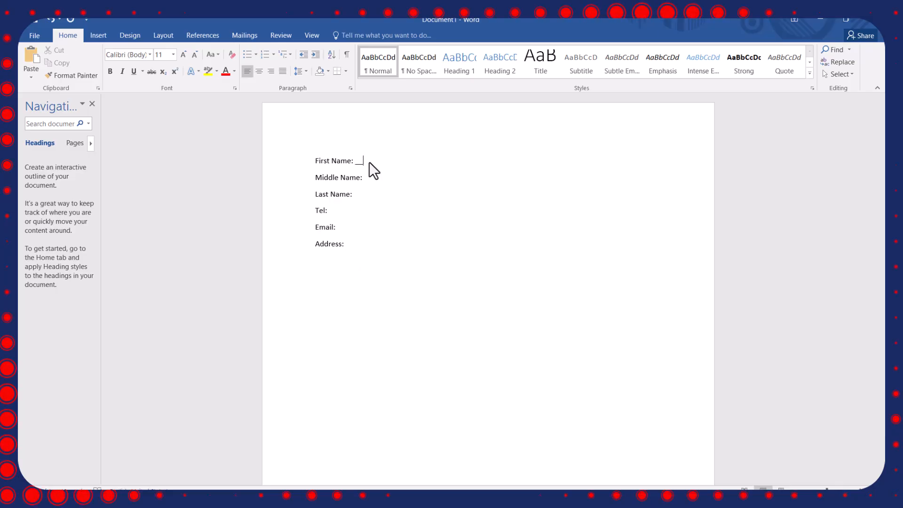
pyautogui.write('_________')
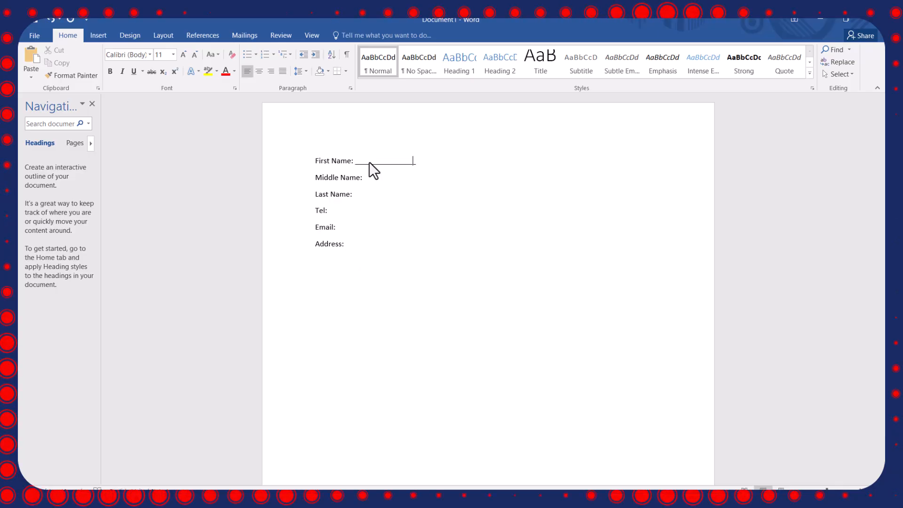
pyautogui.write('___')
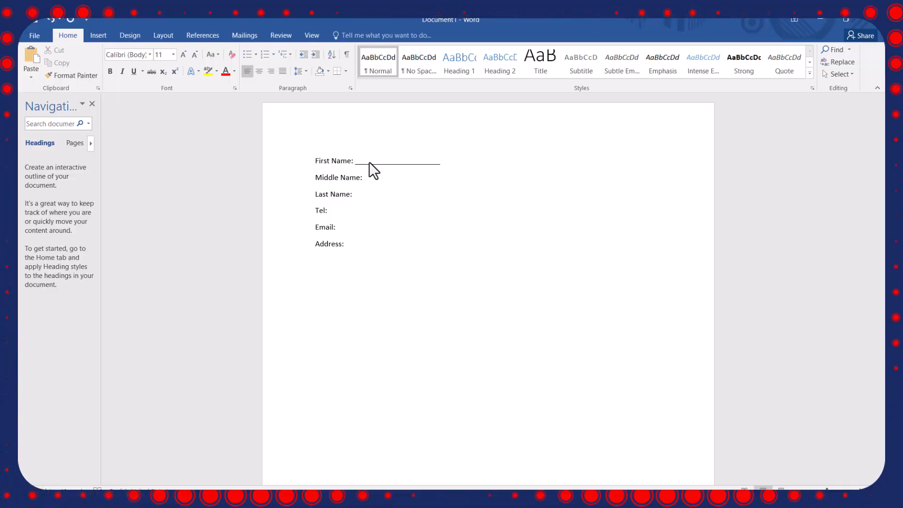
pyautogui.write('____________')
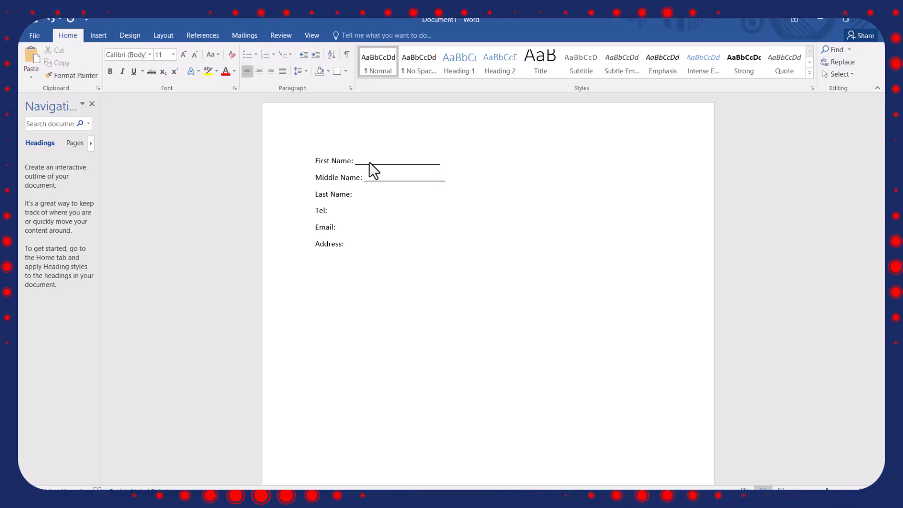
pyautogui.press('Down')
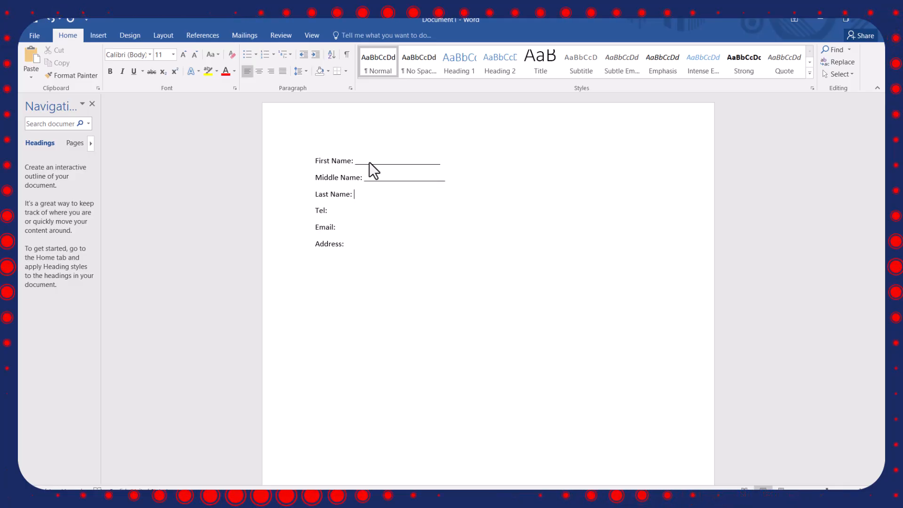
pyautogui.write('____________')
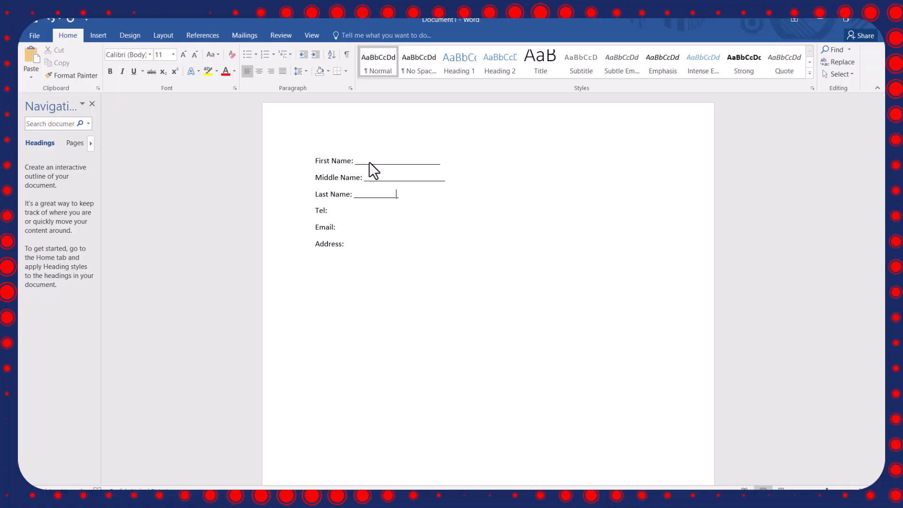
pyautogui.write('__________')
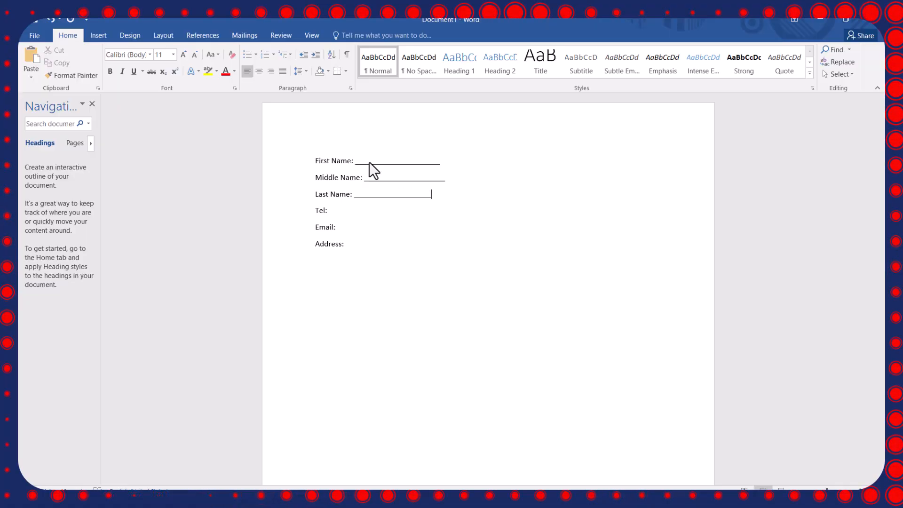
pyautogui.write('____')
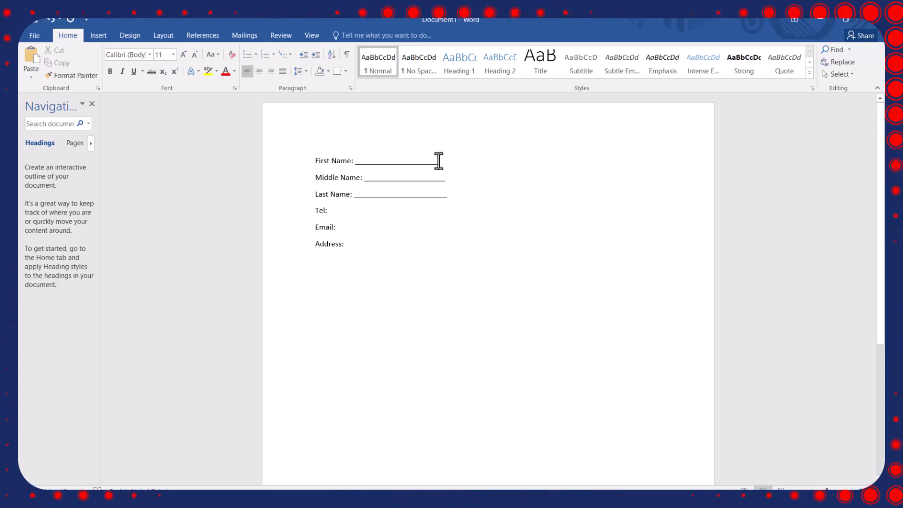
# Delete the manual underscore lines after the Last Name, Middle Name and First Name labels.
pyautogui.click(447, 178)
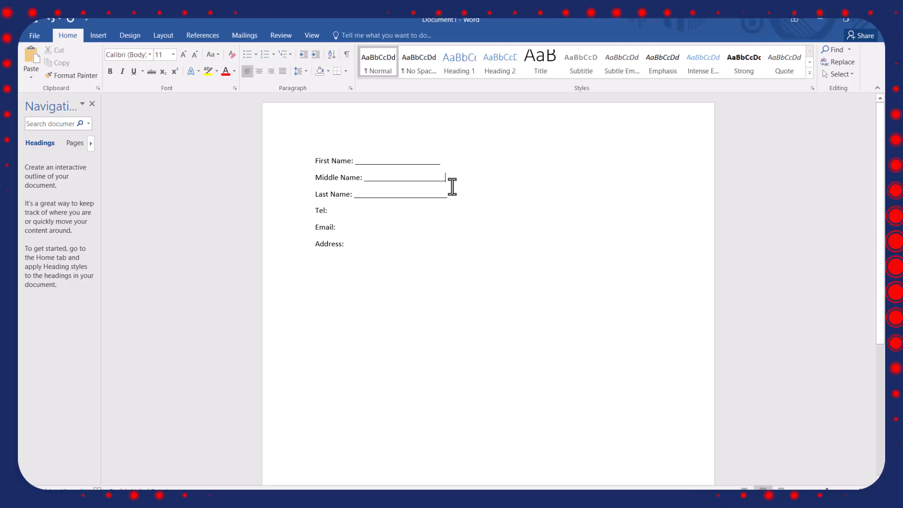
pyautogui.moveTo(454, 196); pyautogui.dragTo(353, 197)
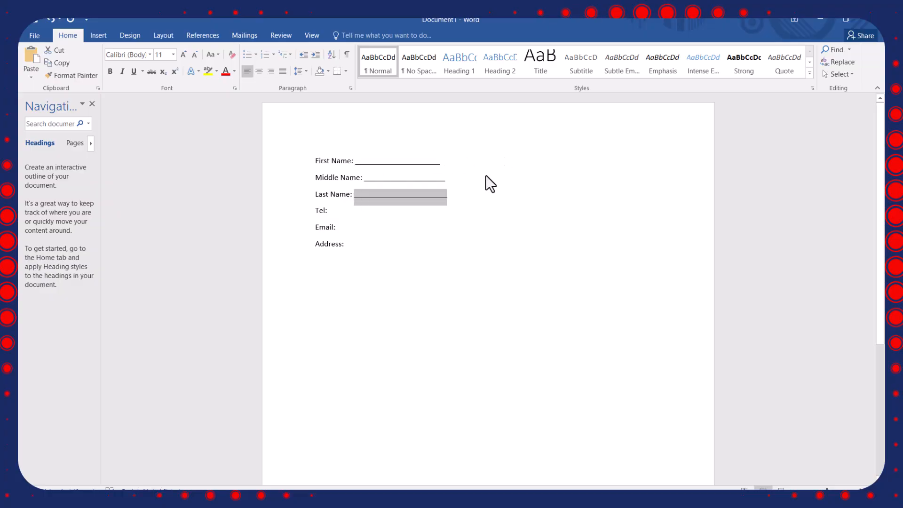
pyautogui.press('Delete')
pyautogui.moveTo(450, 178); pyautogui.dragTo(362, 182)
pyautogui.press('Delete')
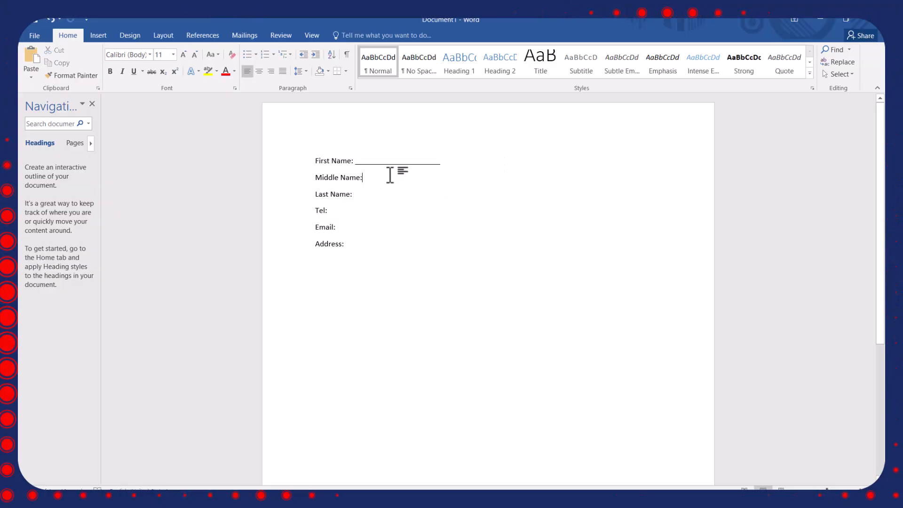
pyautogui.moveTo(454, 162); pyautogui.dragTo(355, 164)
pyautogui.press('Delete')
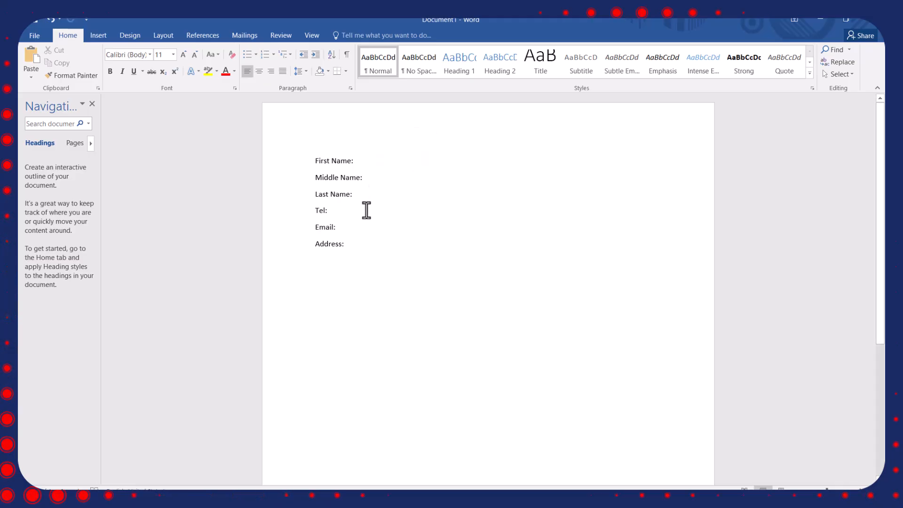
# Open the tab stop settings for all six label lines, First Name through Address, and enter a tab stop position of 3.5 inches.
pyautogui.moveTo(365, 247); pyautogui.dragTo(272, 166)
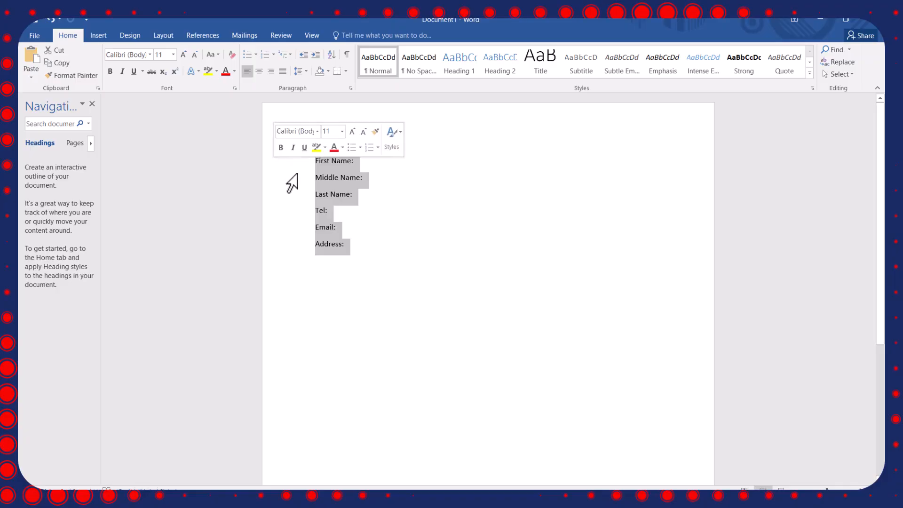
pyautogui.rightClick(337, 175)
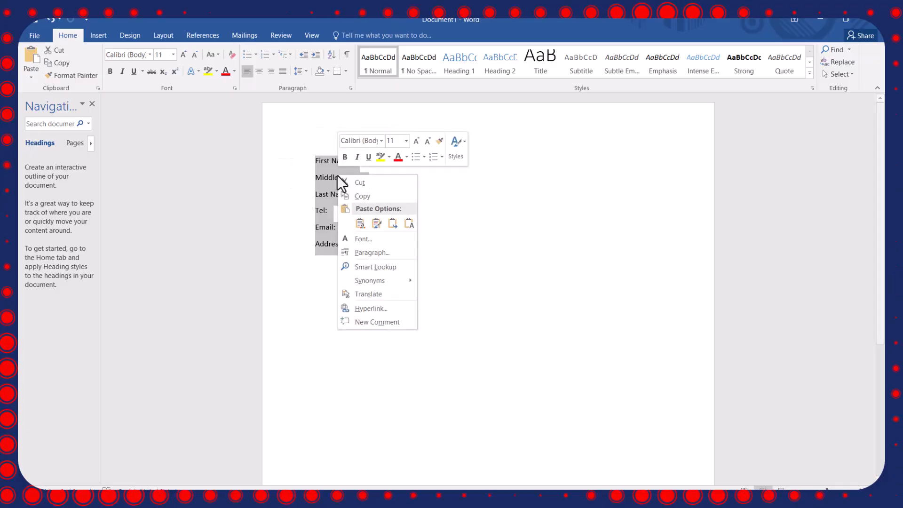
pyautogui.click(381, 252)
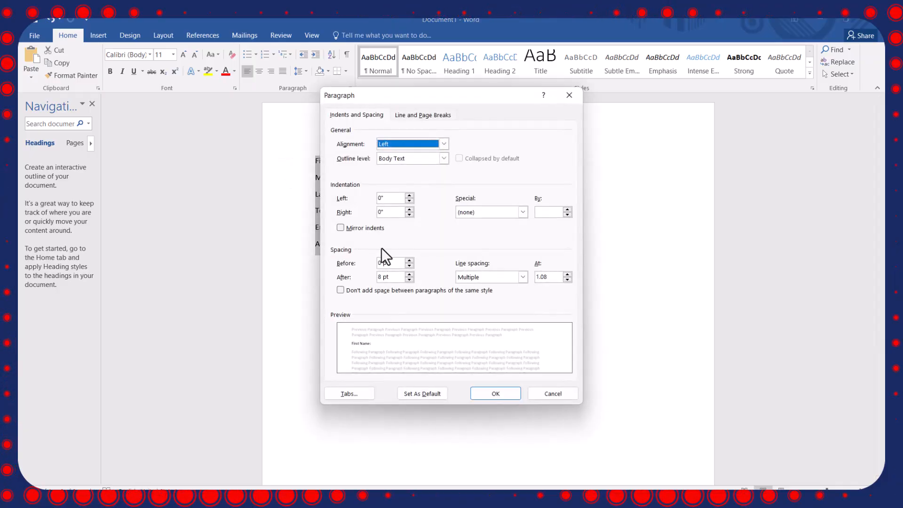
pyautogui.click(349, 393)
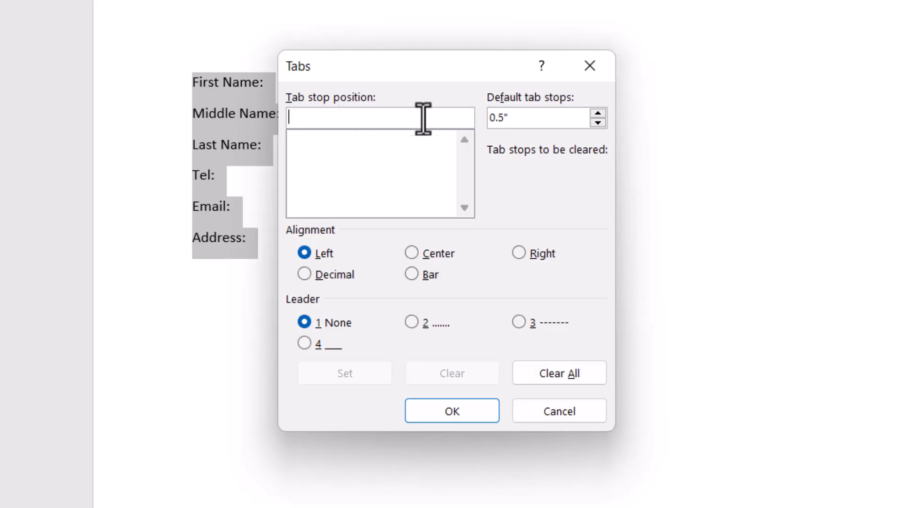
pyautogui.click(527, 121)
pyautogui.click(366, 123)
pyautogui.write('3.5')
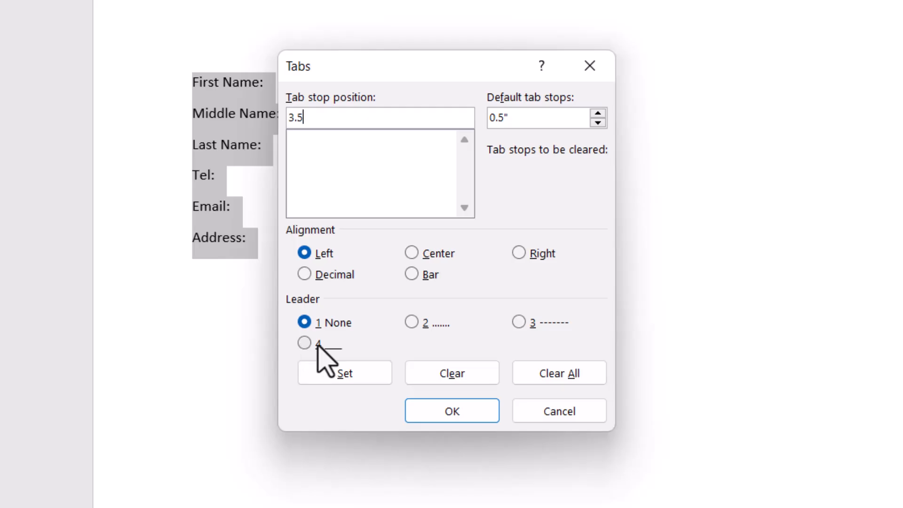
# Give the 3.5-inch tab stop the solid underline leader (option 4), set it and apply the tab settings.
pyautogui.click(412, 322)
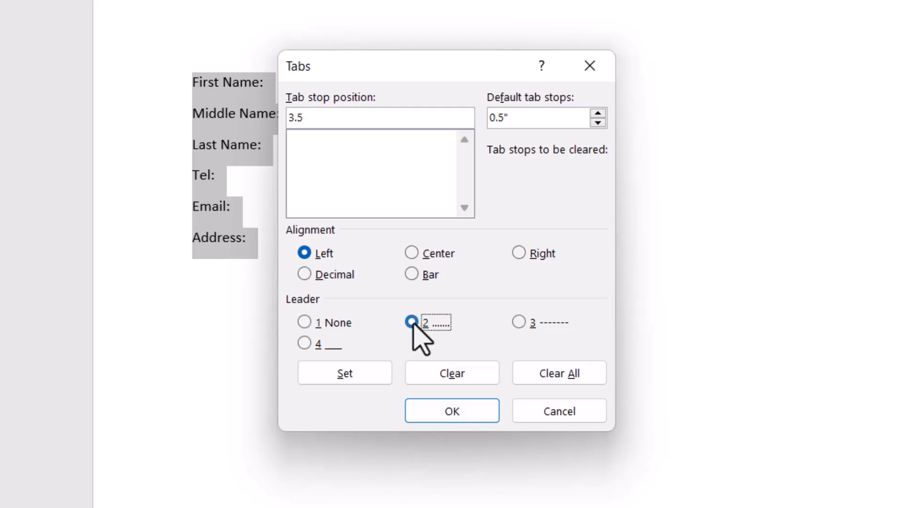
pyautogui.click(519, 322)
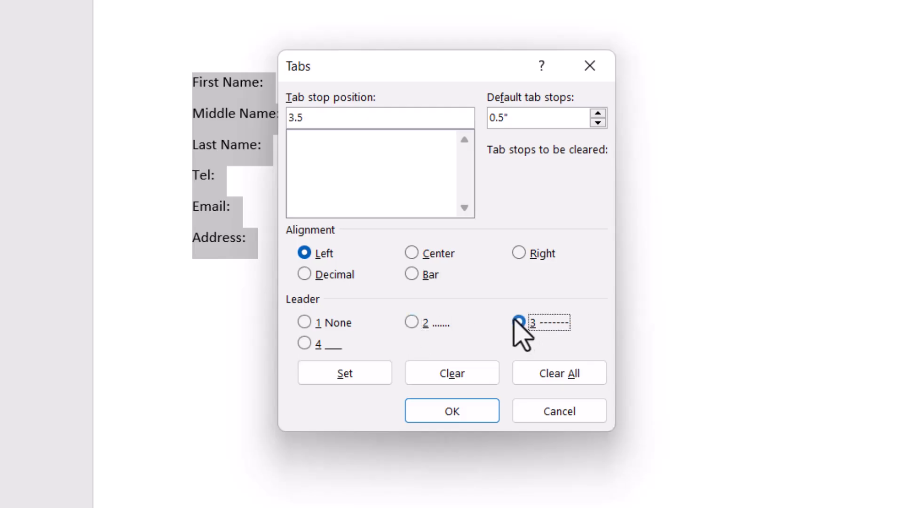
pyautogui.click(309, 344)
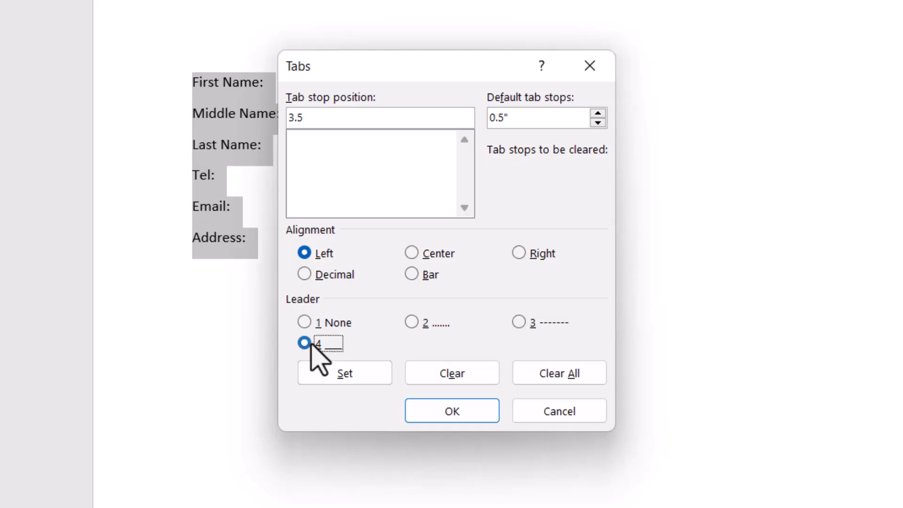
pyautogui.click(416, 324)
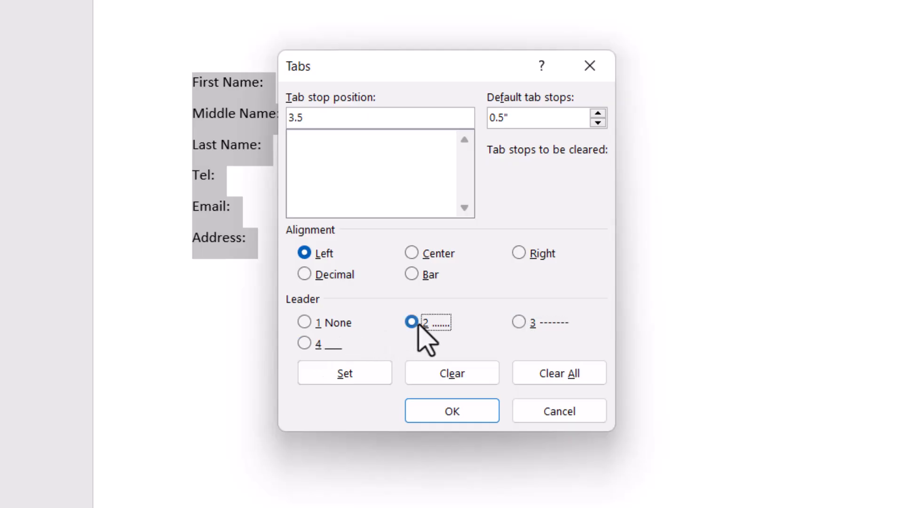
pyautogui.click(305, 343)
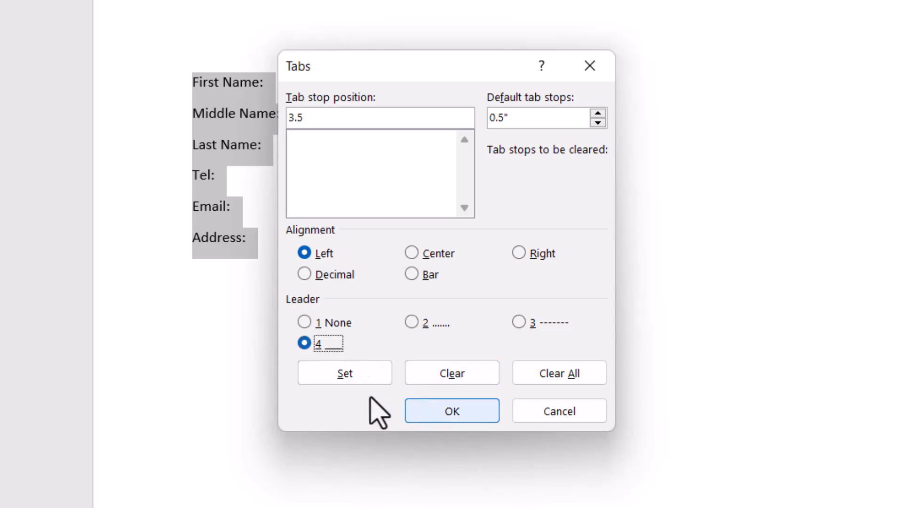
pyautogui.click(340, 374)
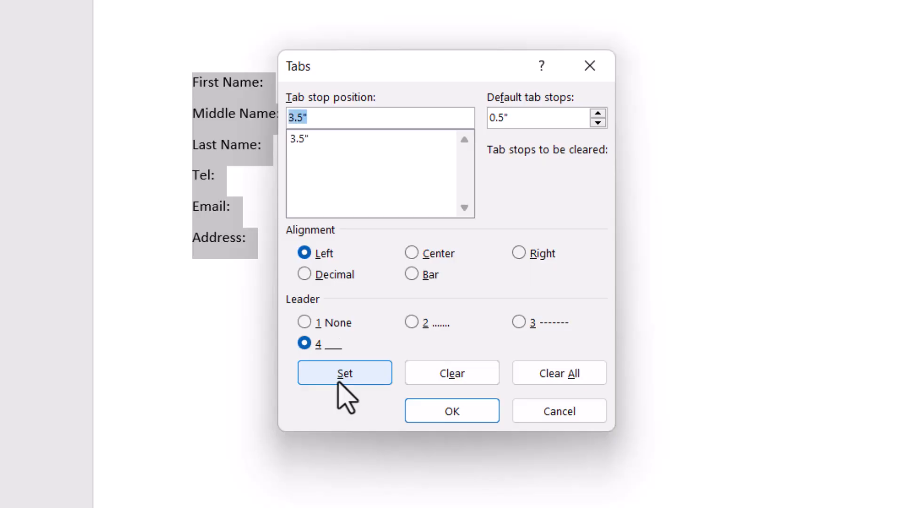
pyautogui.click(320, 118)
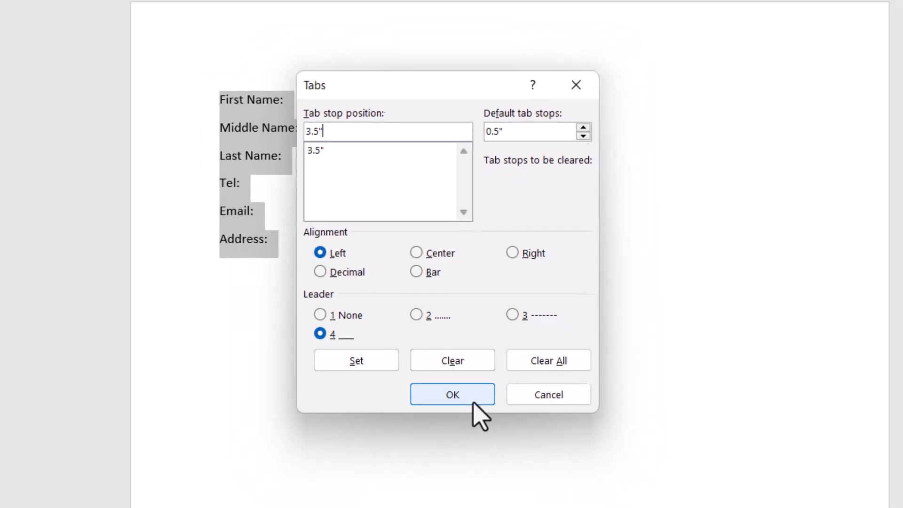
pyautogui.click(473, 402)
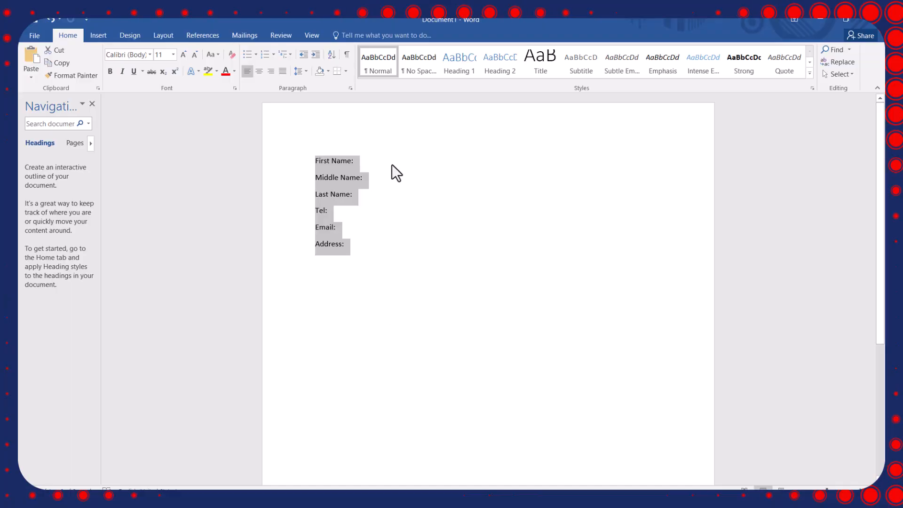
# Insert a tab leader line after each of the First Name, Middle Name and Last Name labels.
pyautogui.click(377, 161)
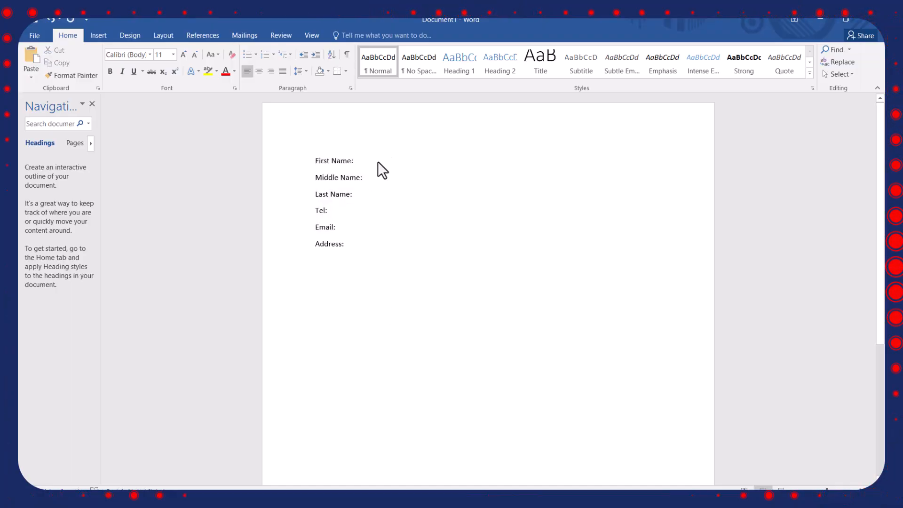
pyautogui.press('Tab')
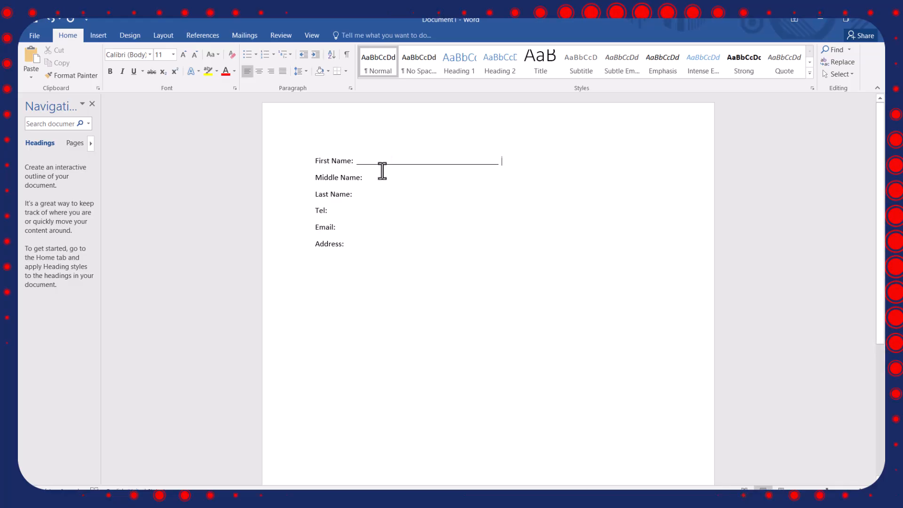
pyautogui.click(401, 186)
pyautogui.press('Tab')
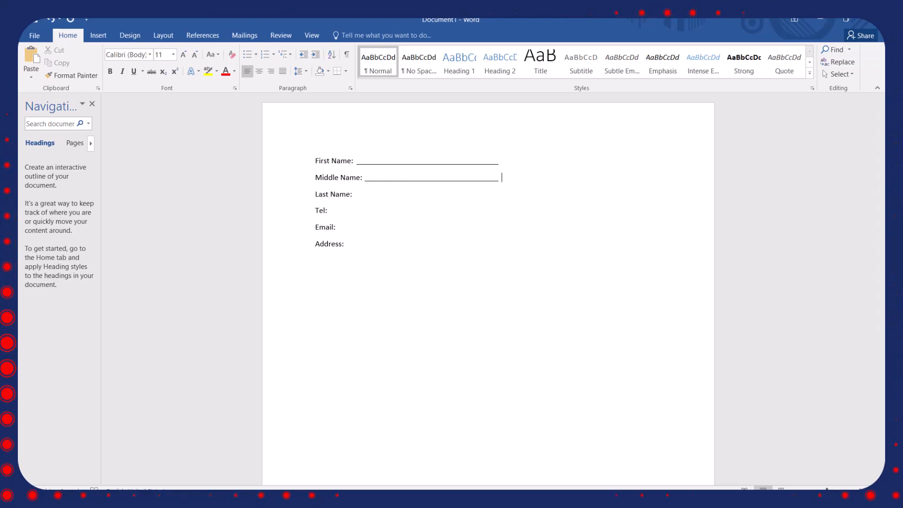
pyautogui.press('Return')
pyautogui.press('Tab')
pyautogui.press('BackSpace')
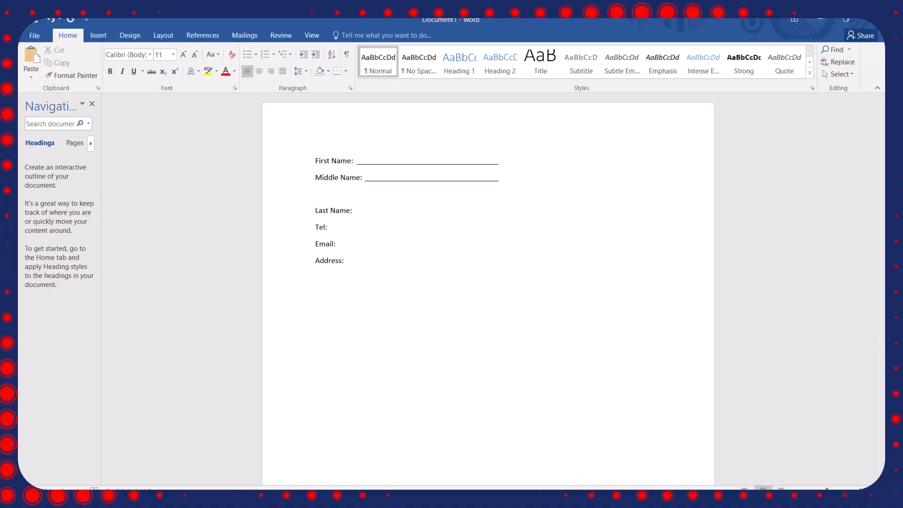
pyautogui.press('BackSpace')
pyautogui.press('Down')
pyautogui.press('Tab')
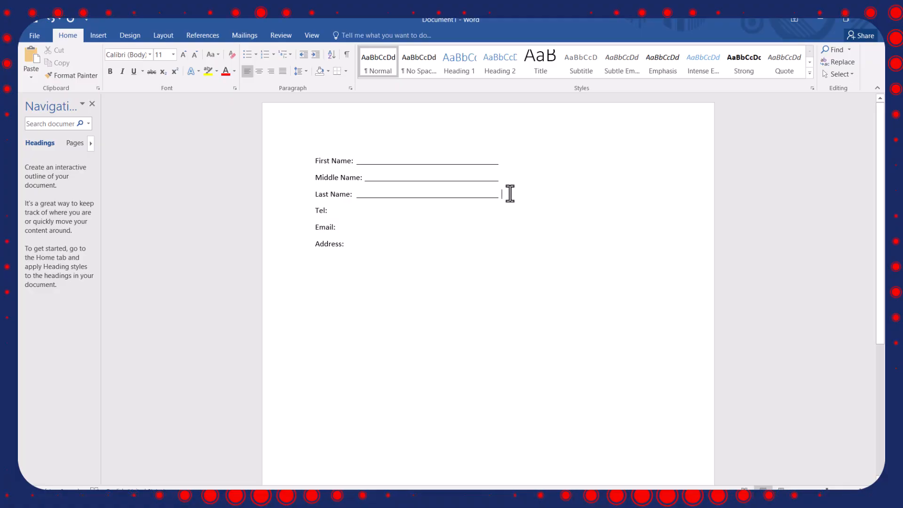
# Try entering ggggg in front of the Last Name fill-in line, and clear the text together with the line.
pyautogui.click(400, 191)
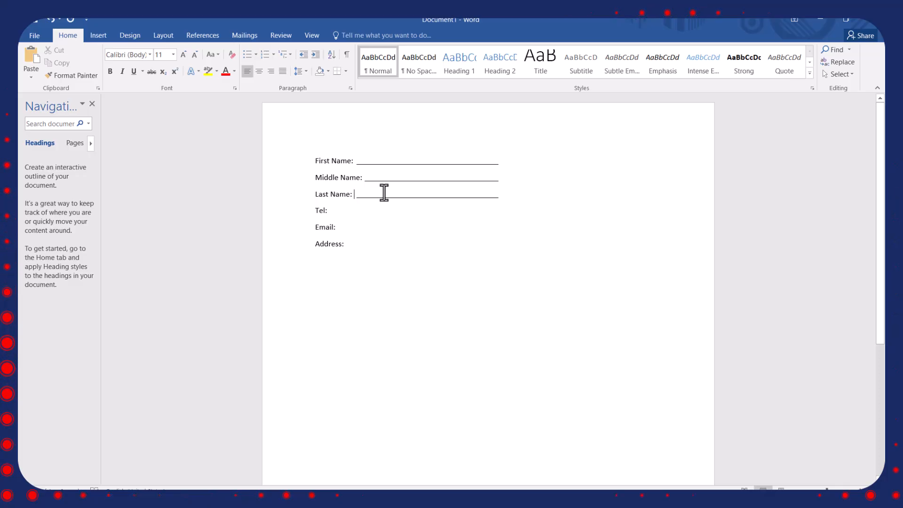
pyautogui.write('ggggg')
pyautogui.press('BackSpace')
pyautogui.press('BackSpace')
pyautogui.press('BackSpace')
pyautogui.press('BackSpace')
pyautogui.press('BackSpace')
pyautogui.press('BackSpace')
pyautogui.press('BackSpace')
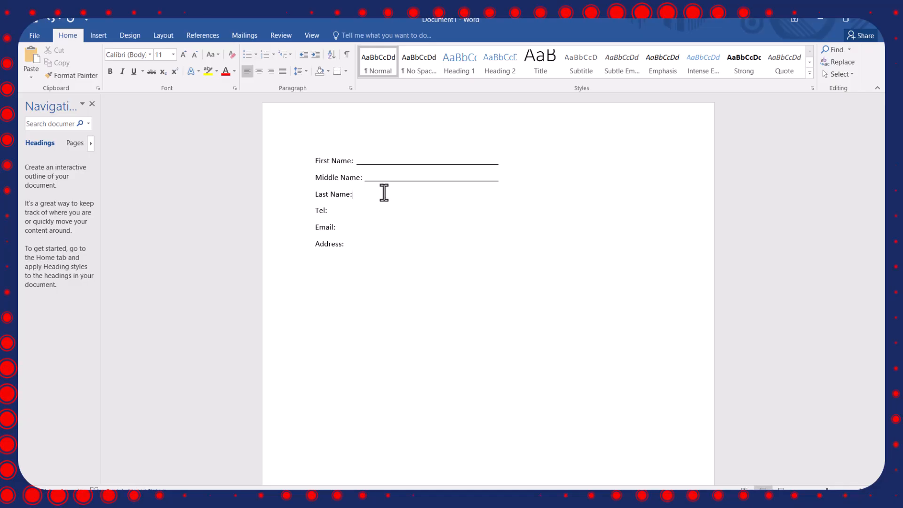
# Delete the tab leader lines after the Middle Name and First Name labels.
pyautogui.moveTo(522, 184); pyautogui.dragTo(386, 183)
pyautogui.press('BackSpace')
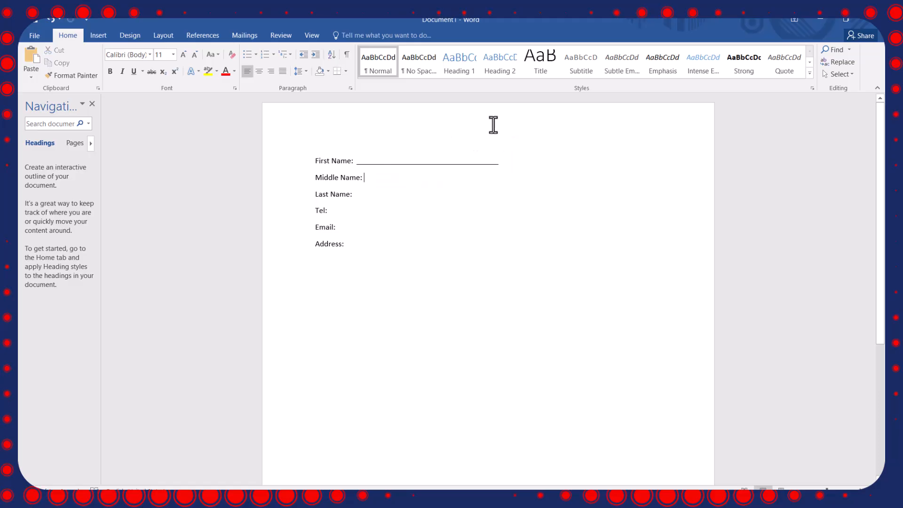
pyautogui.moveTo(508, 163); pyautogui.dragTo(388, 163)
pyautogui.press('BackSpace')
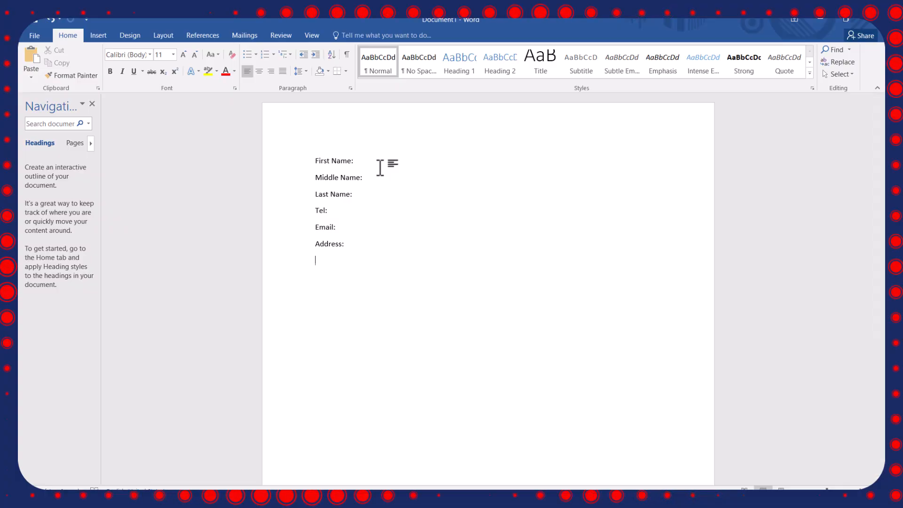
# Insert a table of two columns and six rows below the labels and fill its first column with labels from First Name to Address.
pyautogui.click(103, 36)
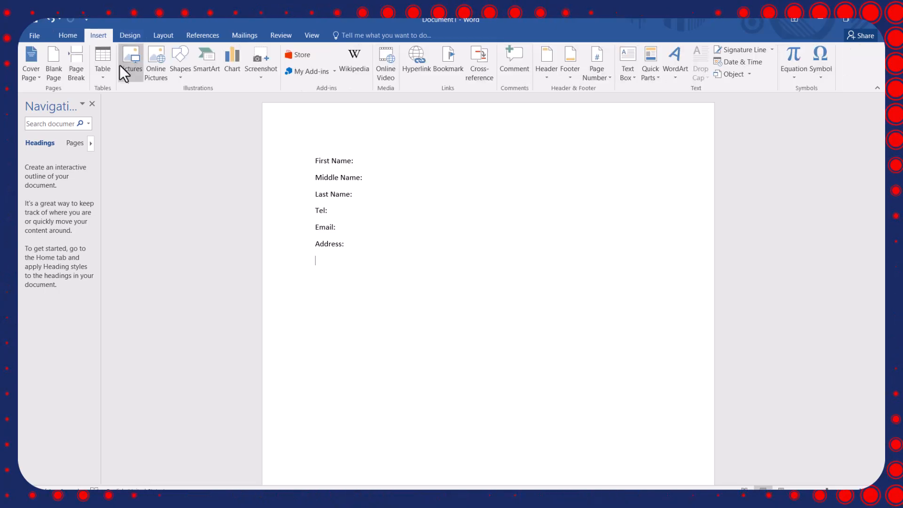
pyautogui.click(103, 70)
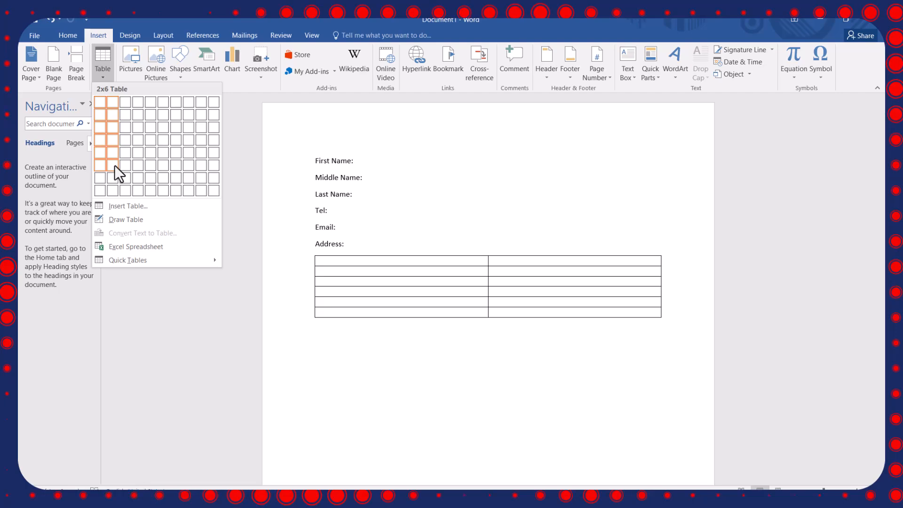
pyautogui.press('Escape')
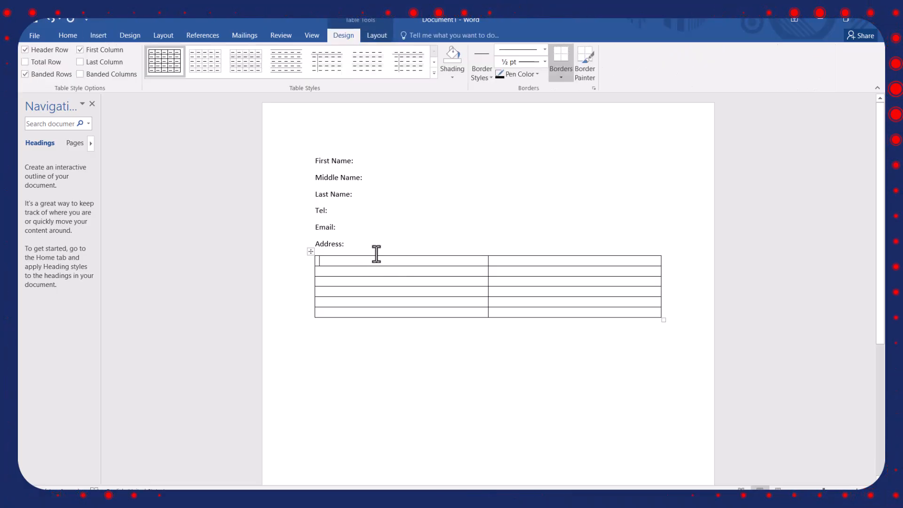
pyautogui.write('First Name: Middle Name Last Name: Tel: Email: Address:')
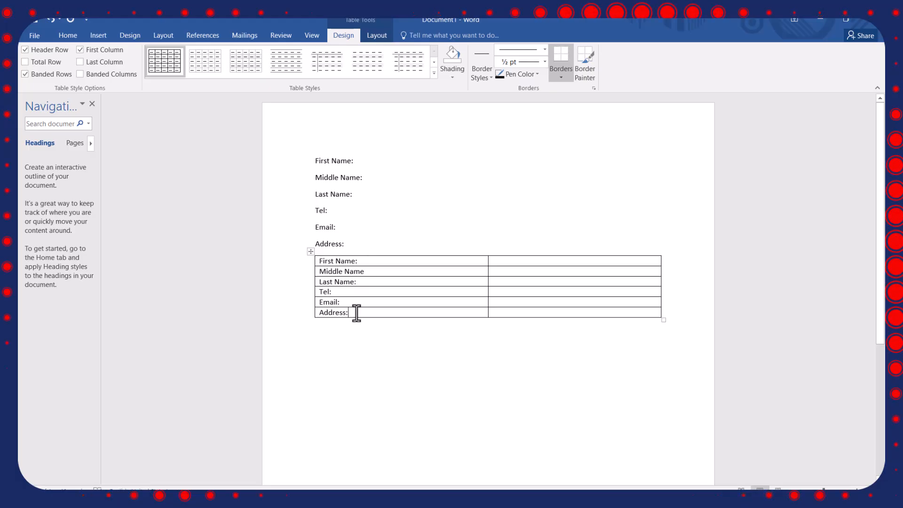
# Right-align the six labels in the table's first column.
pyautogui.moveTo(357, 313); pyautogui.dragTo(330, 311)
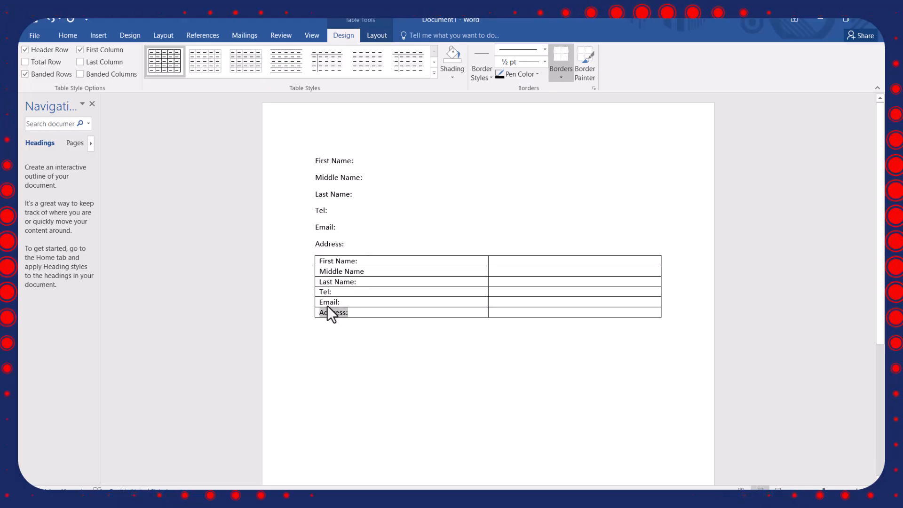
pyautogui.click(312, 258)
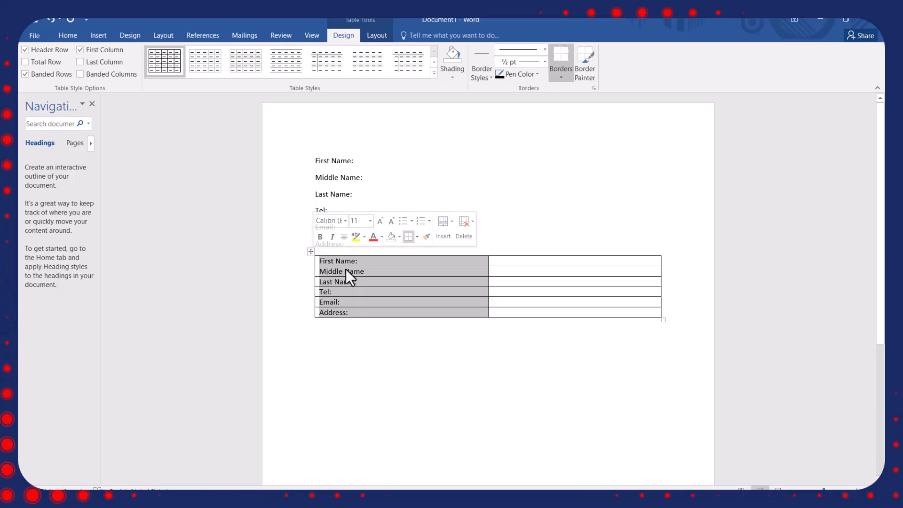
pyautogui.click(67, 37)
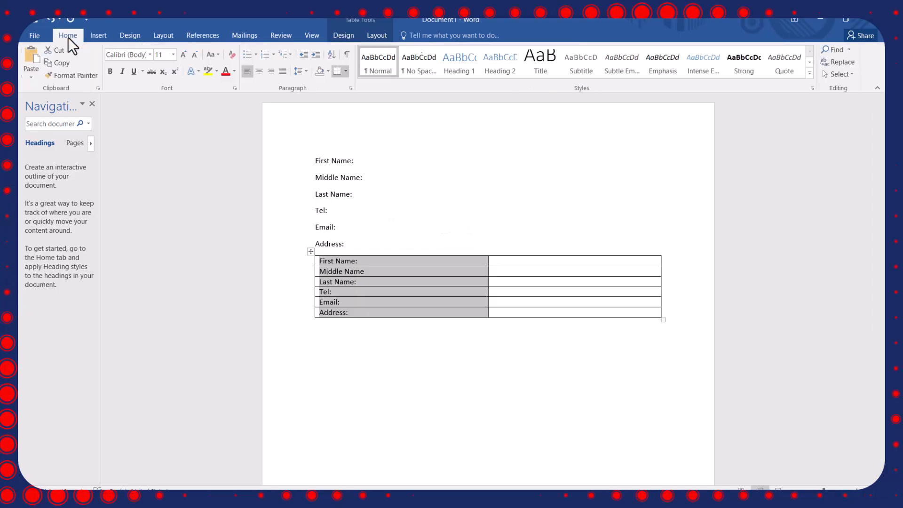
pyautogui.click(270, 72)
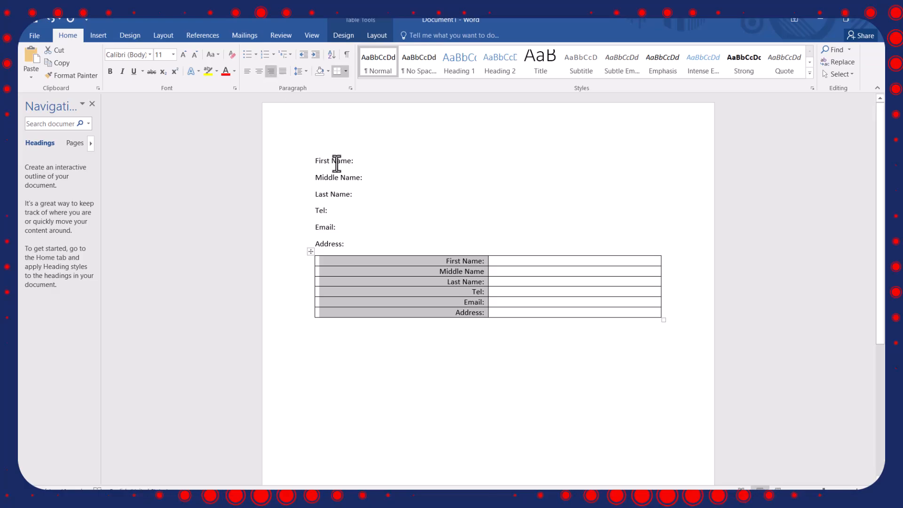
# Make the six labels in the table's first column bold and complete the Middle Name label with a colon.
pyautogui.click(473, 261)
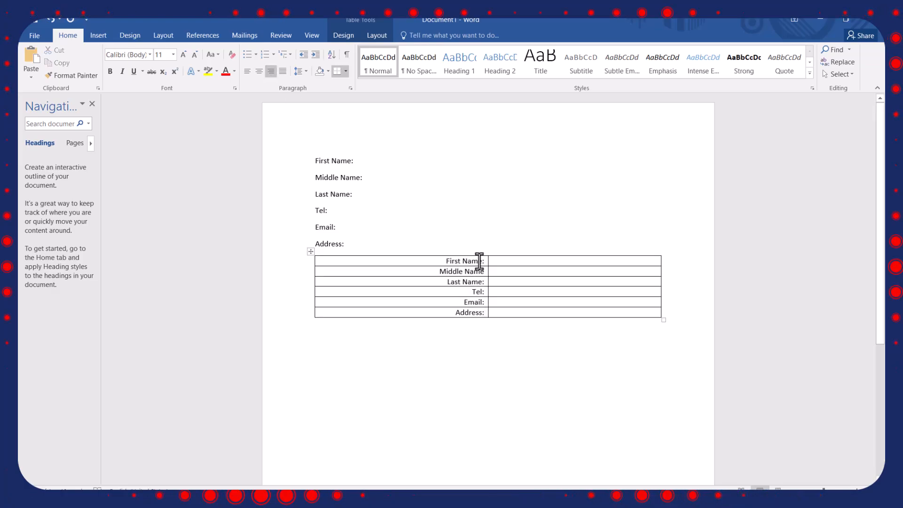
pyautogui.moveTo(485, 261); pyautogui.dragTo(437, 261)
pyautogui.click(110, 71)
pyautogui.moveTo(485, 272); pyautogui.dragTo(440, 273)
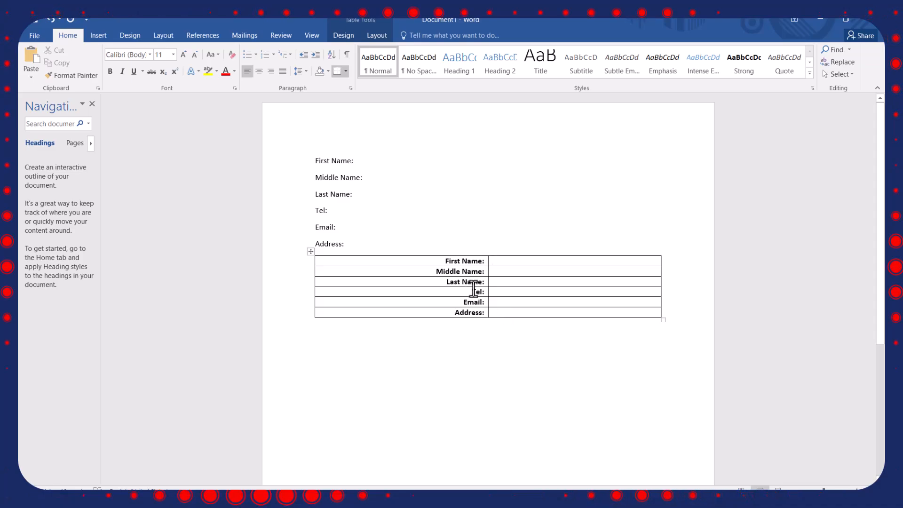
# Try to strip all borders from the whole table, and undo the change.
pyautogui.rightClick(311, 252)
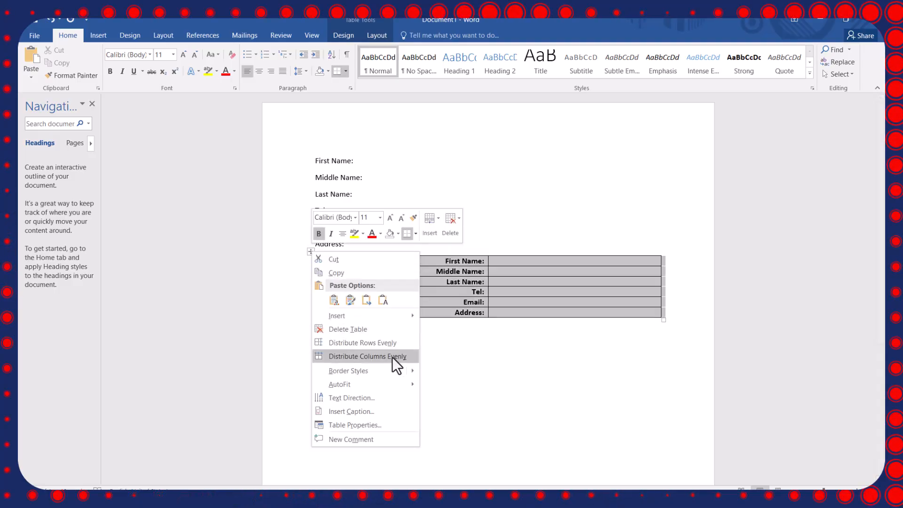
pyautogui.moveTo(404, 388)
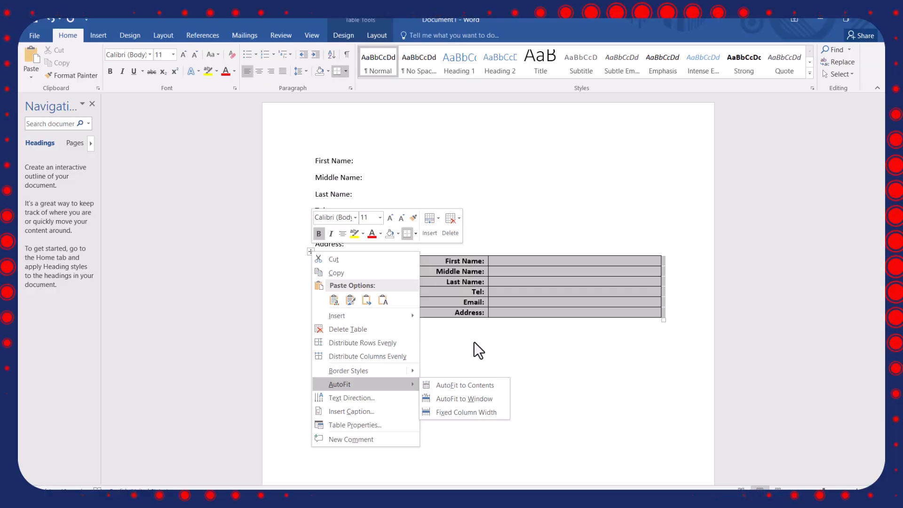
pyautogui.hotkey('ctrl', 'alt', 'u')
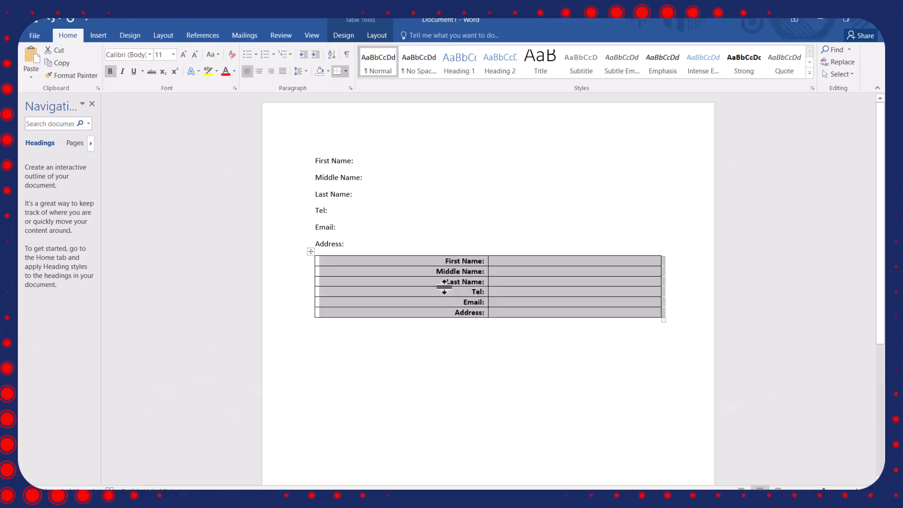
pyautogui.hotkey('ctrl', 'alt', 'u')
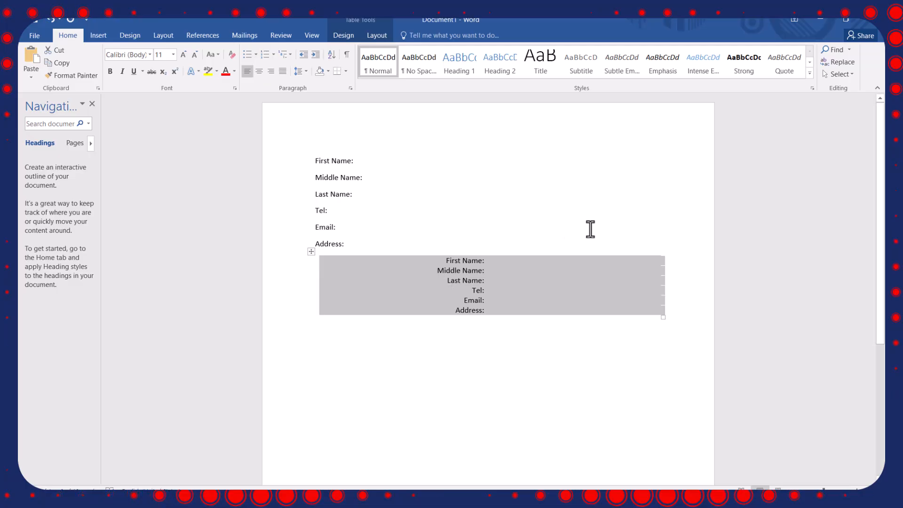
pyautogui.click(520, 263)
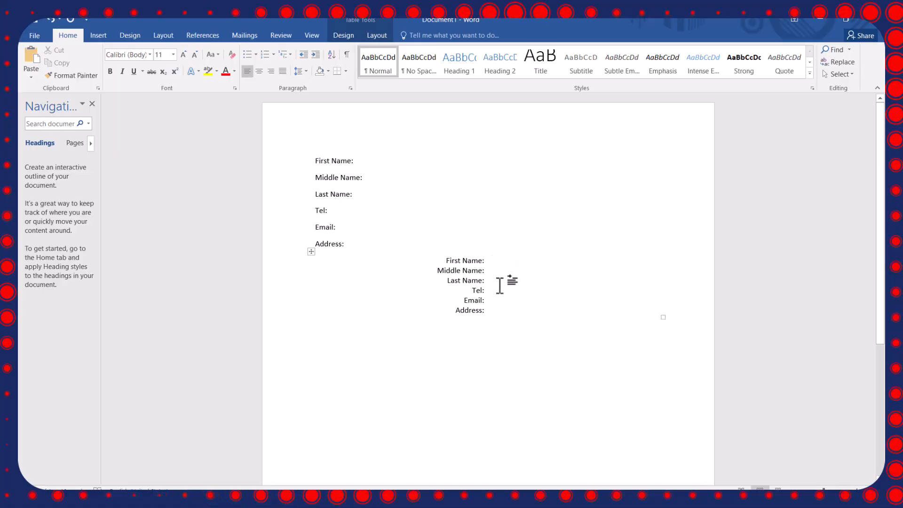
pyautogui.hotkey('ctrl', 'z')
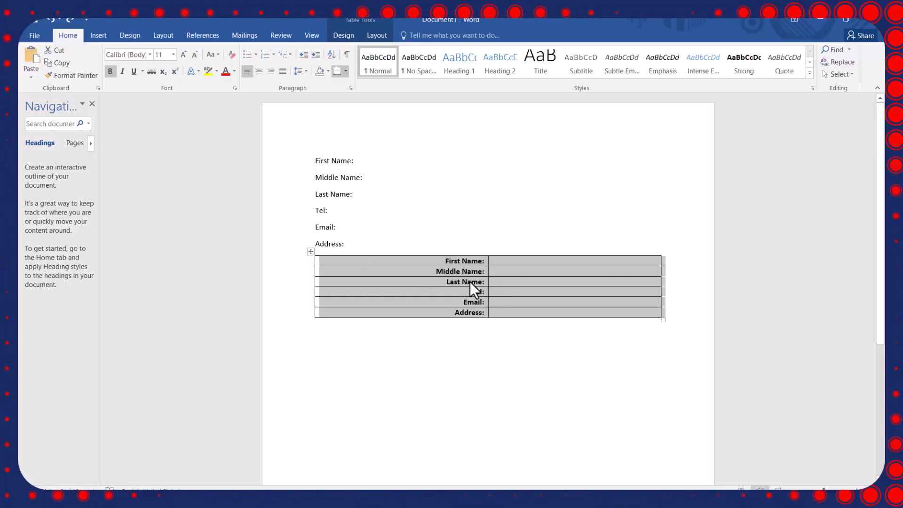
# Apply No Border to the whole table.
pyautogui.click(343, 71)
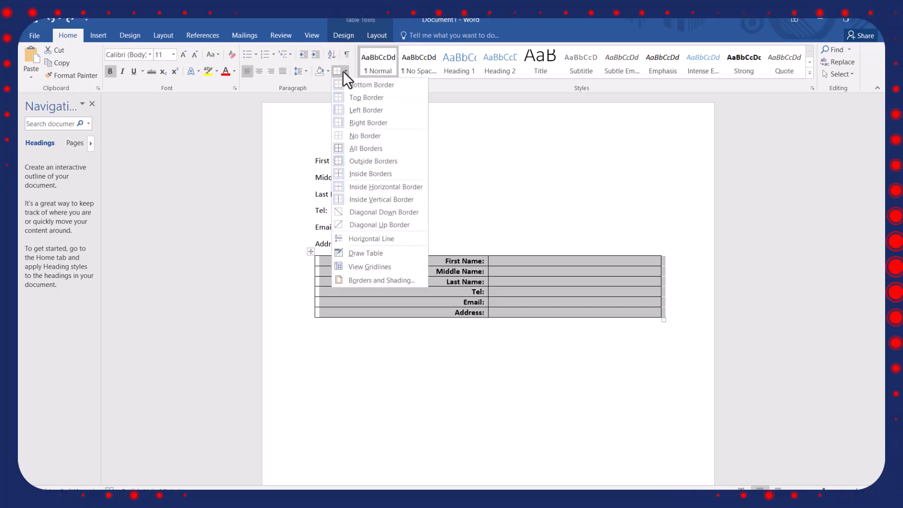
pyautogui.click(360, 137)
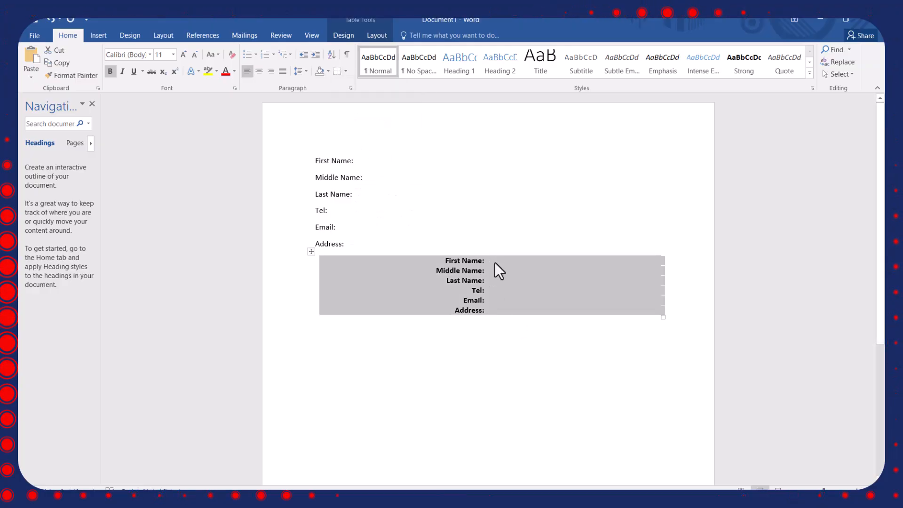
pyautogui.click(496, 346)
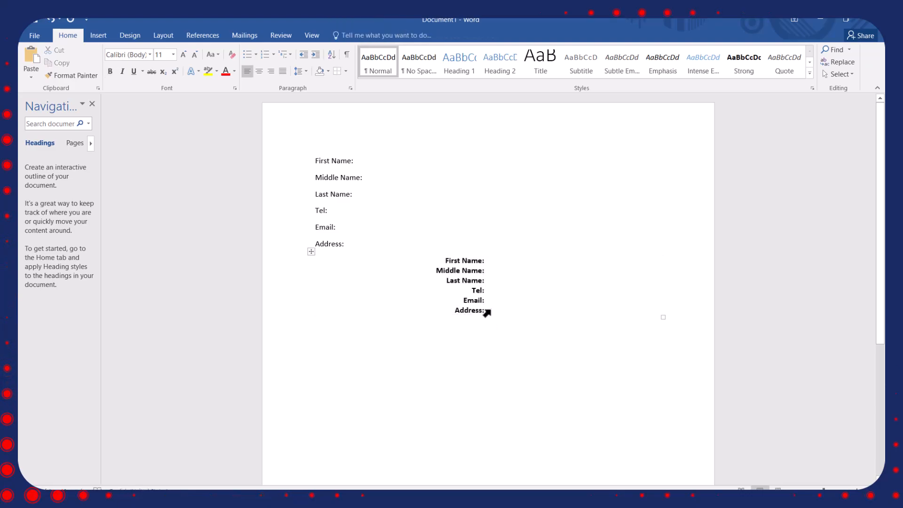
pyautogui.click(488, 262)
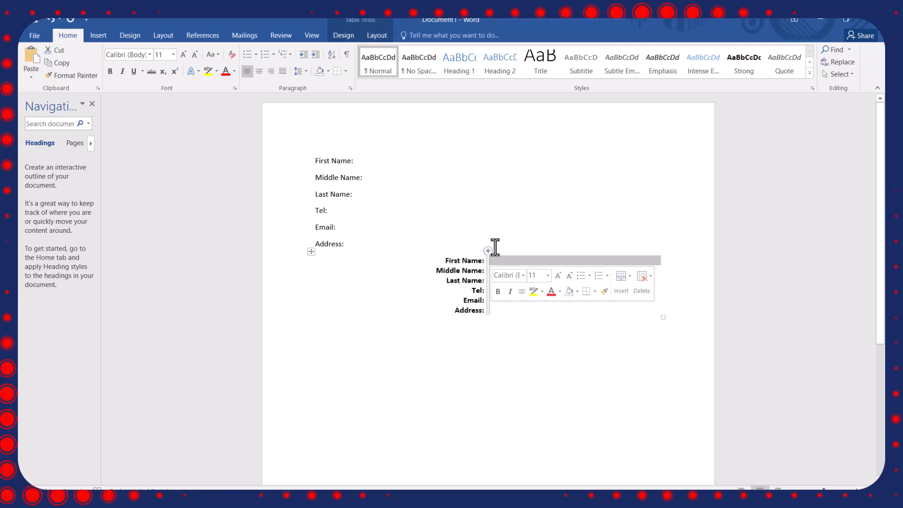
pyautogui.click(503, 248)
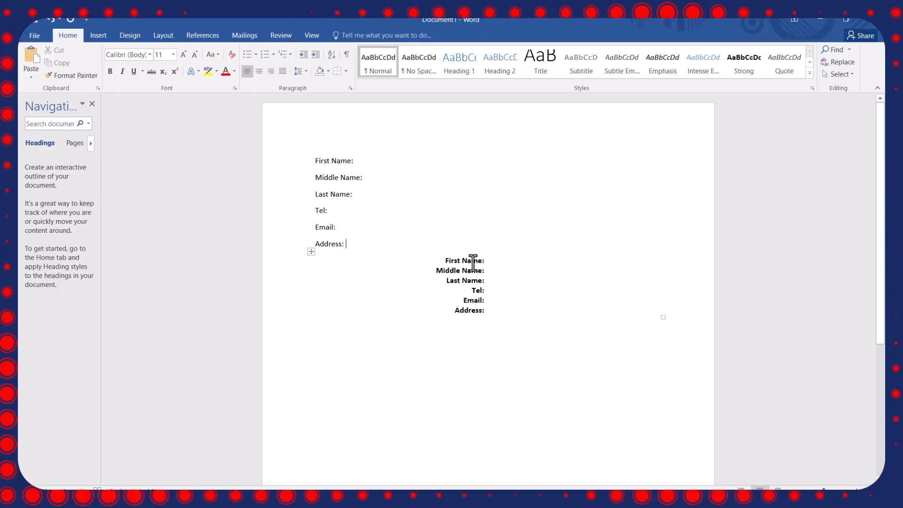
pyautogui.click(499, 260)
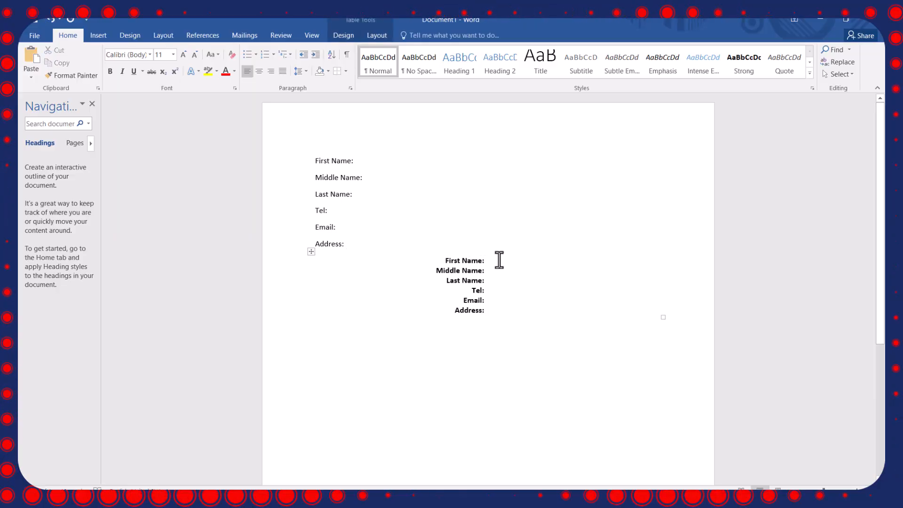
pyautogui.write('h')
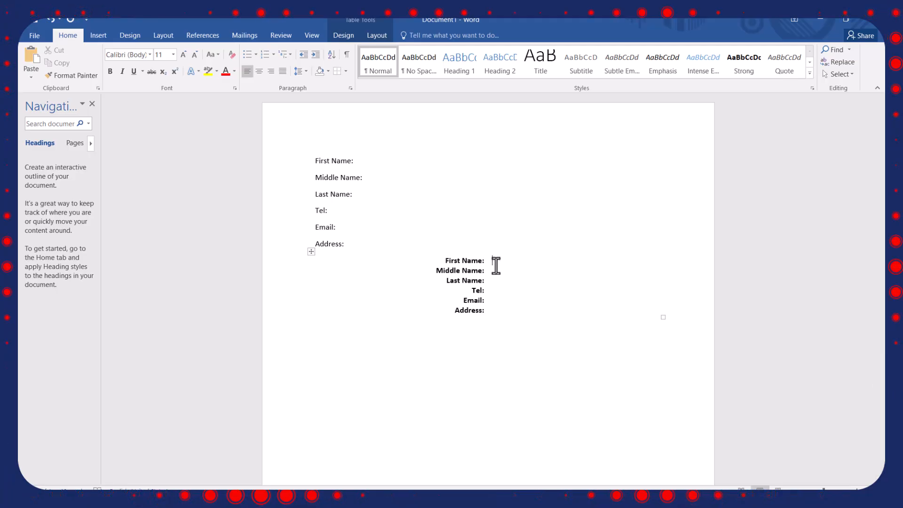
# Open the Borders and Shading settings for the table's empty second column and choose a solid line style.
pyautogui.moveTo(493, 258); pyautogui.dragTo(499, 317)
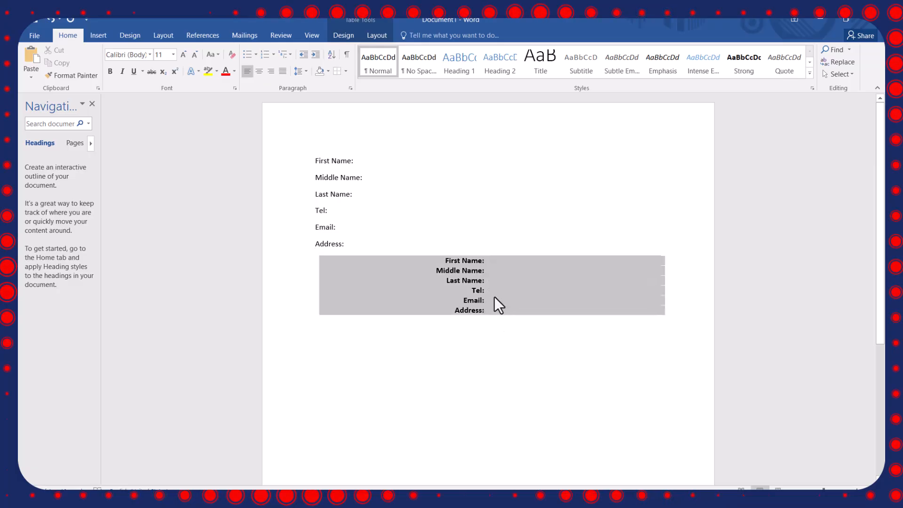
pyautogui.click(498, 265)
pyautogui.moveTo(493, 262); pyautogui.dragTo(506, 310)
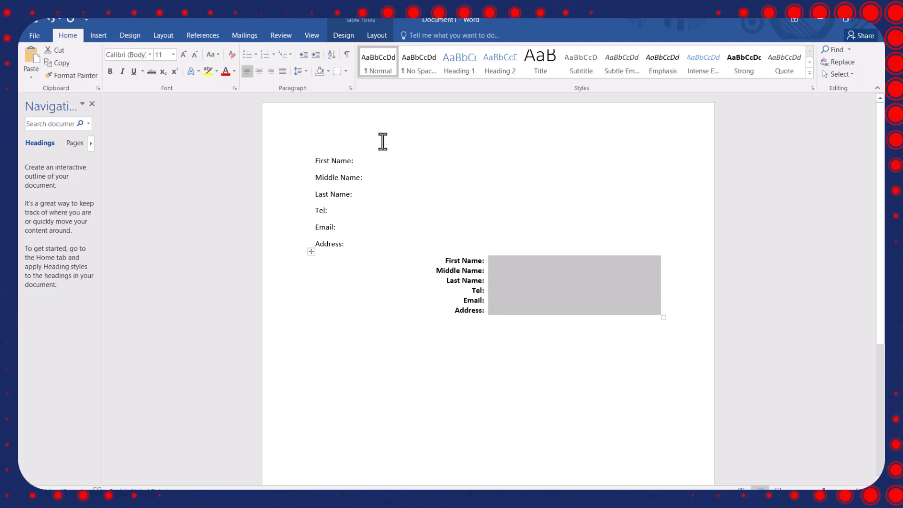
pyautogui.click(345, 72)
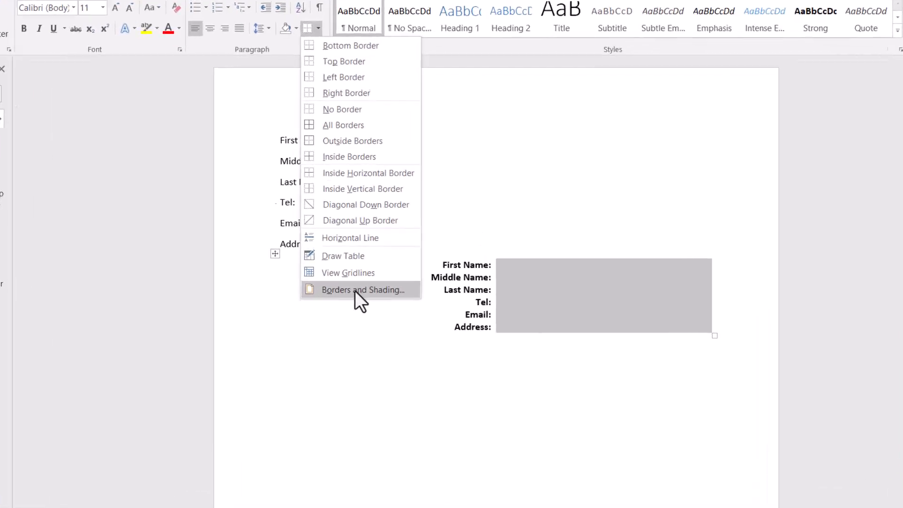
pyautogui.click(375, 281)
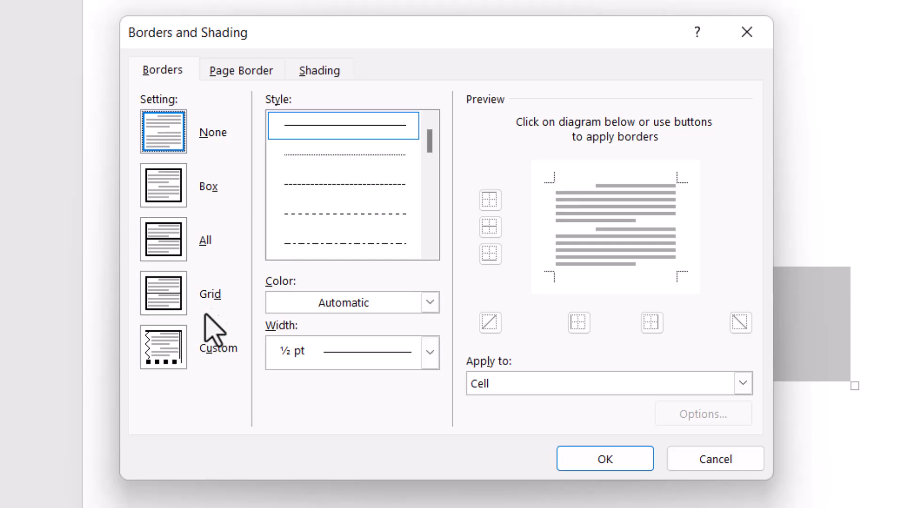
pyautogui.click(356, 159)
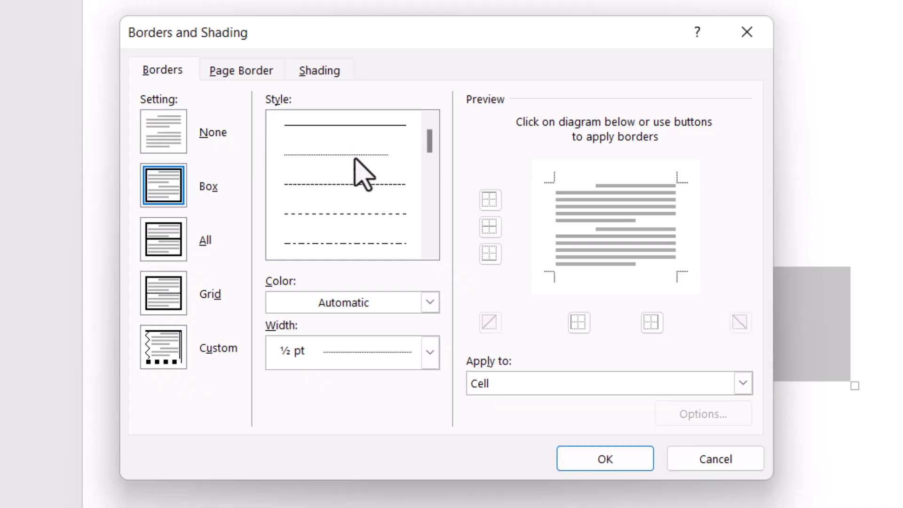
pyautogui.click(345, 190)
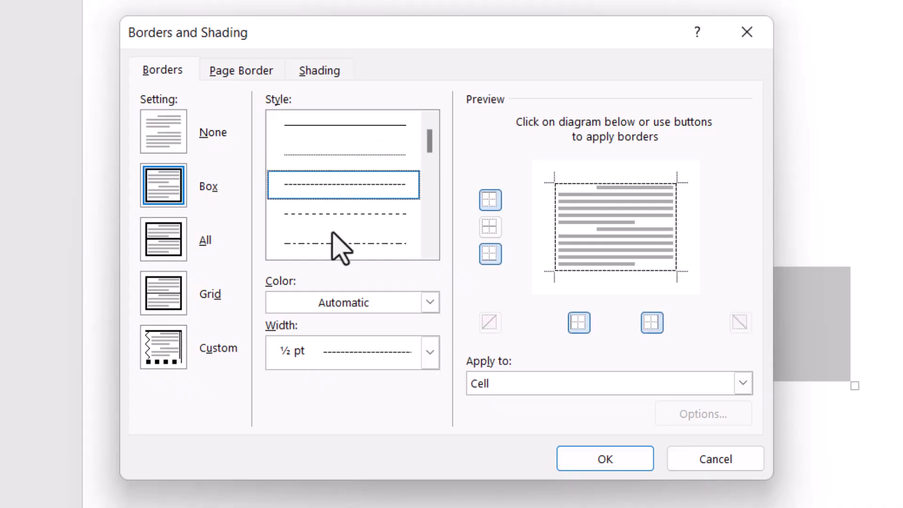
pyautogui.click(336, 132)
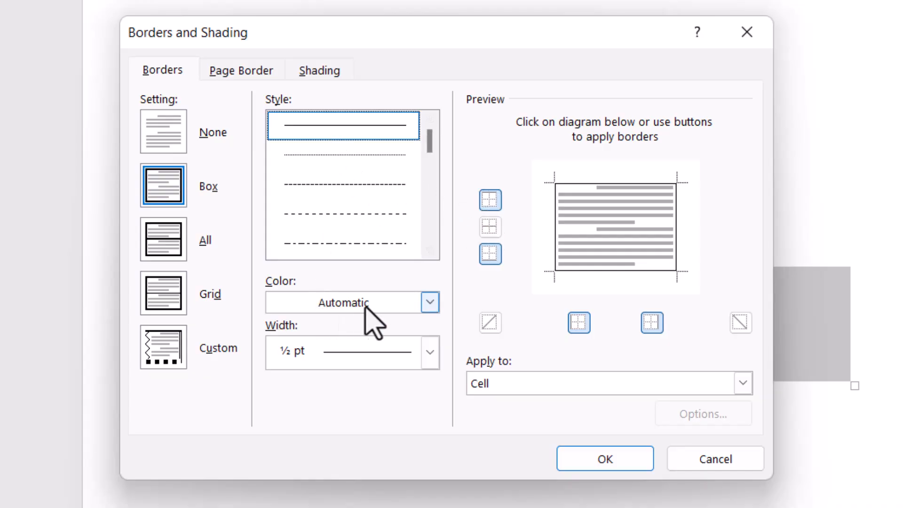
# Keep the Automatic colour, add inside horizontal borders, remove the top border, and apply the settings to the second column.
pyautogui.click(429, 303)
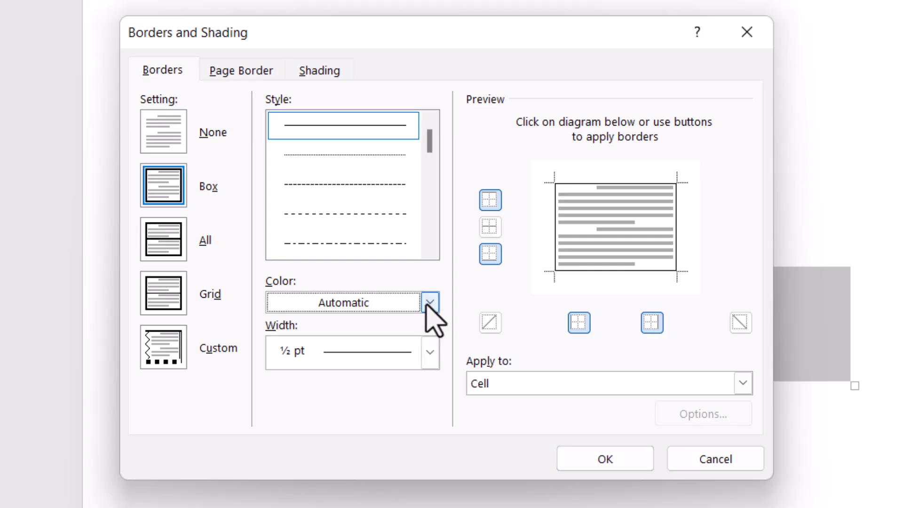
pyautogui.click(428, 305)
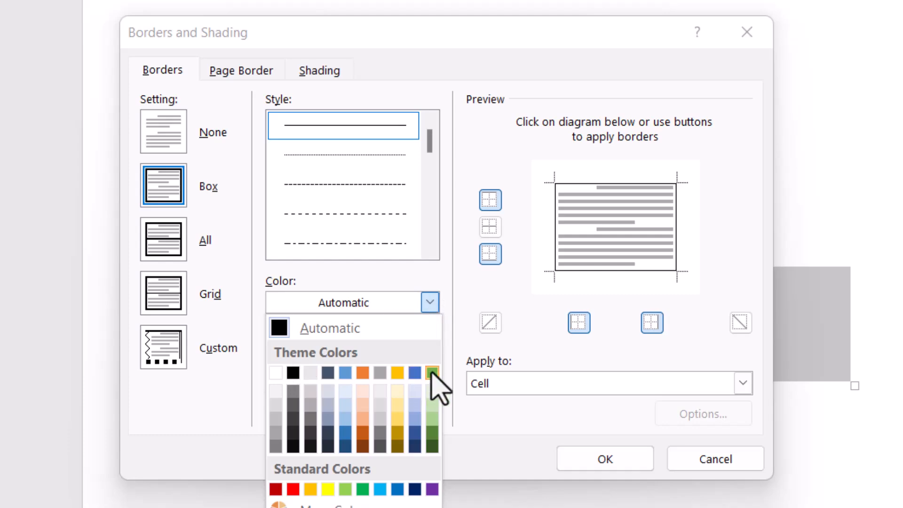
pyautogui.click(429, 305)
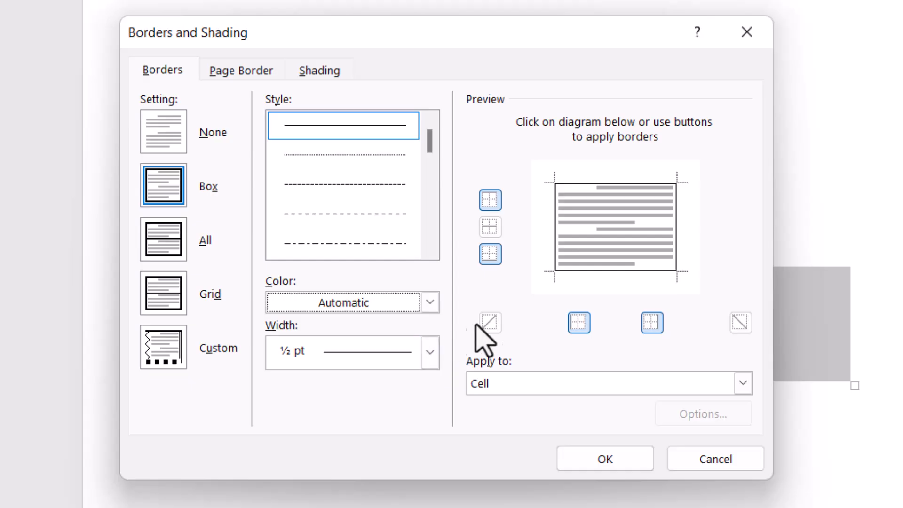
pyautogui.click(491, 226)
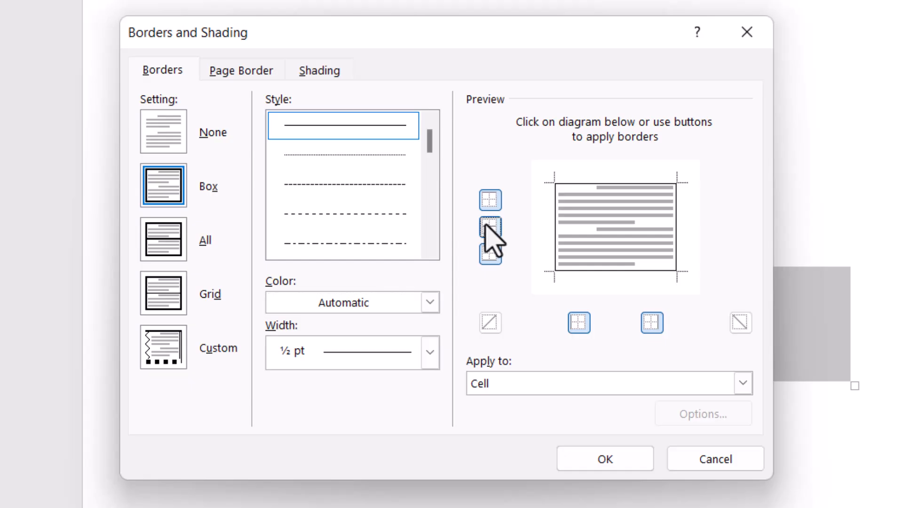
pyautogui.click(490, 200)
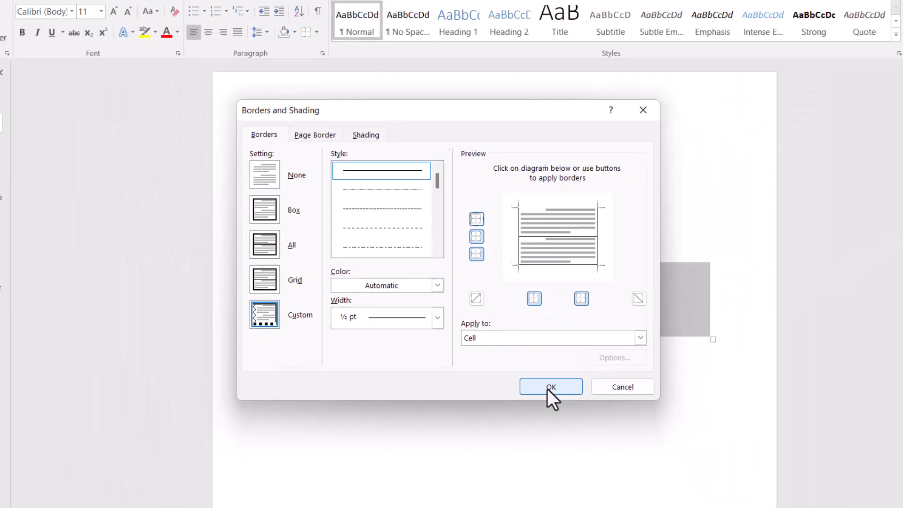
pyautogui.click(595, 456)
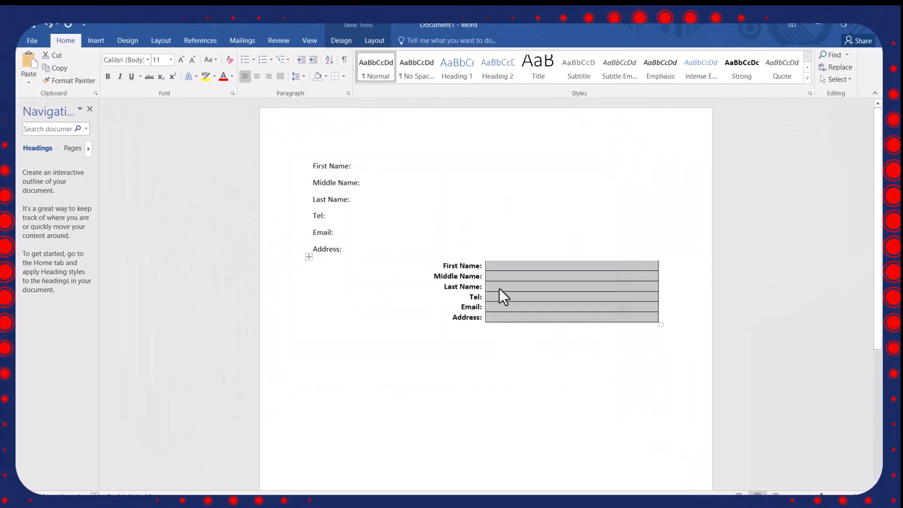
# Fill in the sample first name and last name in the table's second column.
pyautogui.click(503, 265)
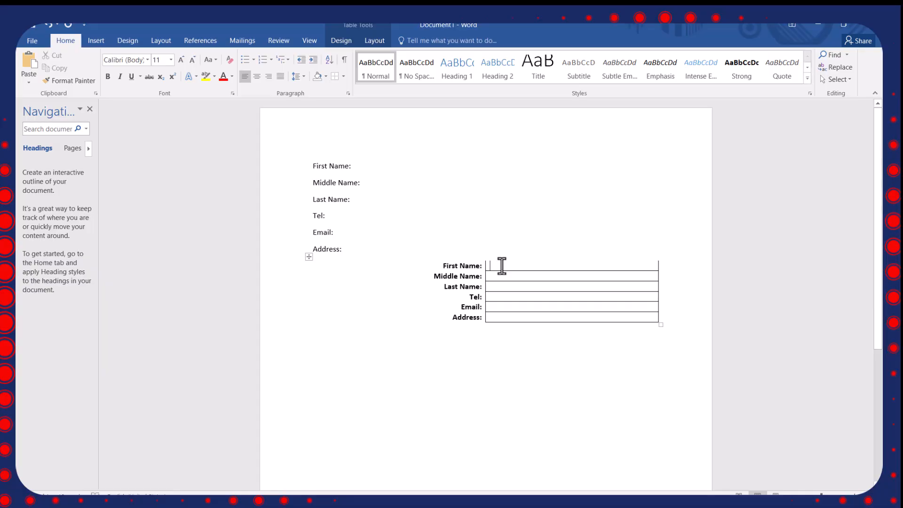
pyautogui.write('Kelly')
pyautogui.click(496, 287)
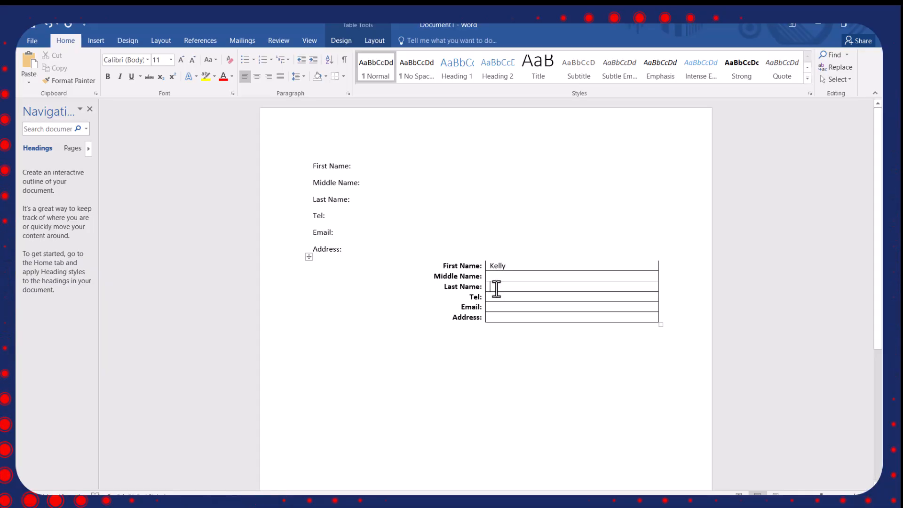
pyautogui.write('Tebid')
pyautogui.click(560, 360)
pyautogui.hotkey('ctrl', 'z')
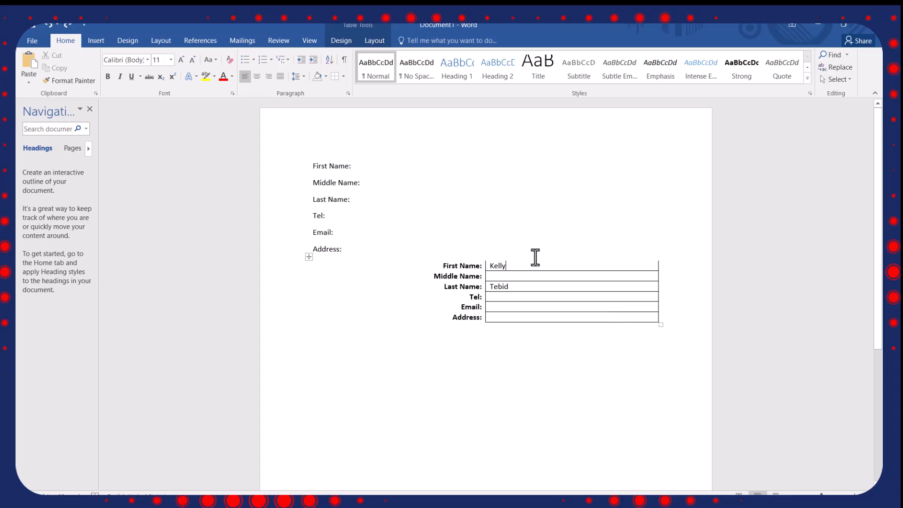
# Remove the left and right borders from the second column's cells in the Borders and Shading settings.
pyautogui.moveTo(490, 264); pyautogui.dragTo(548, 316)
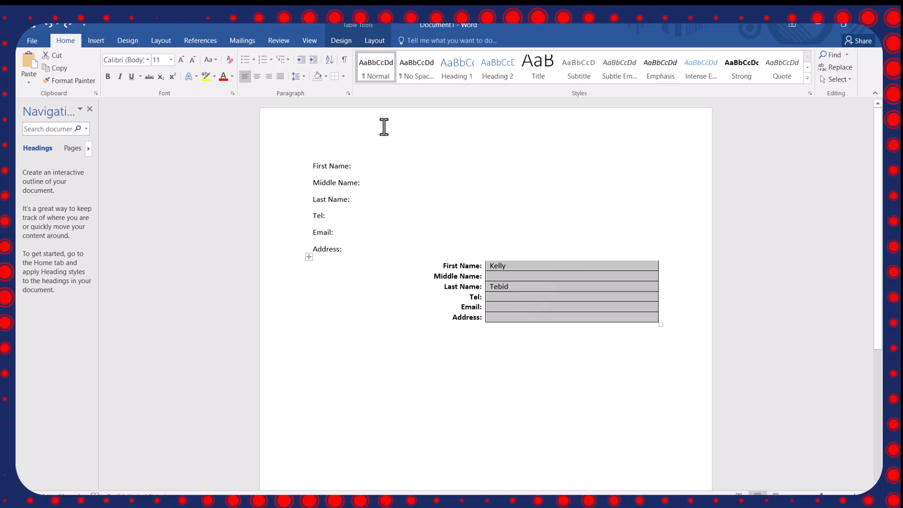
pyautogui.click(344, 76)
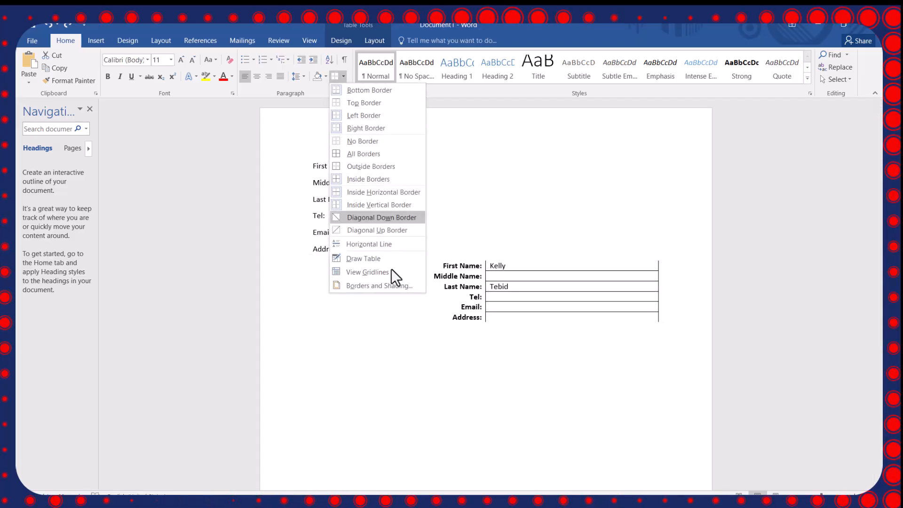
pyautogui.click(371, 286)
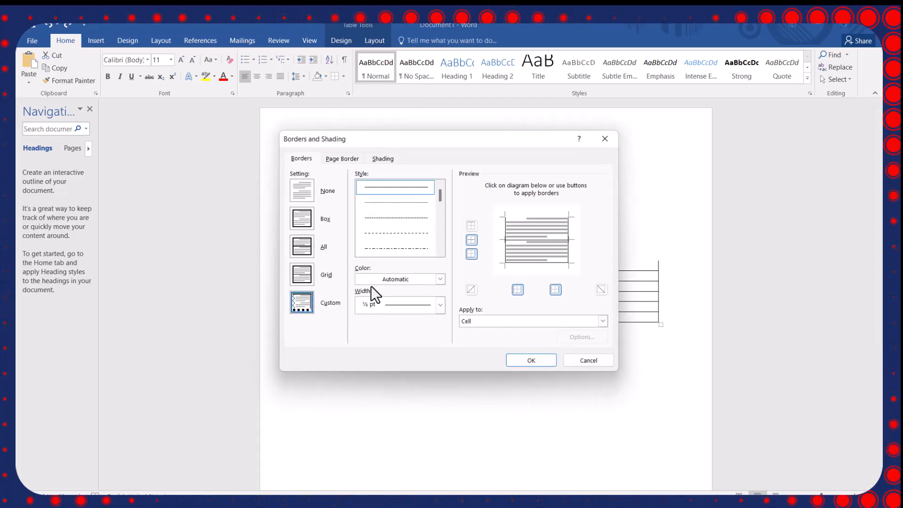
pyautogui.click(515, 292)
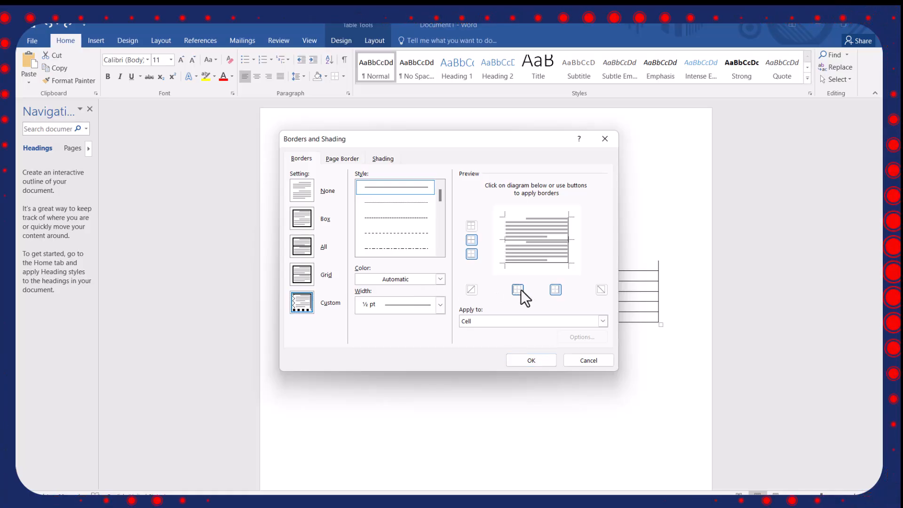
pyautogui.click(555, 291)
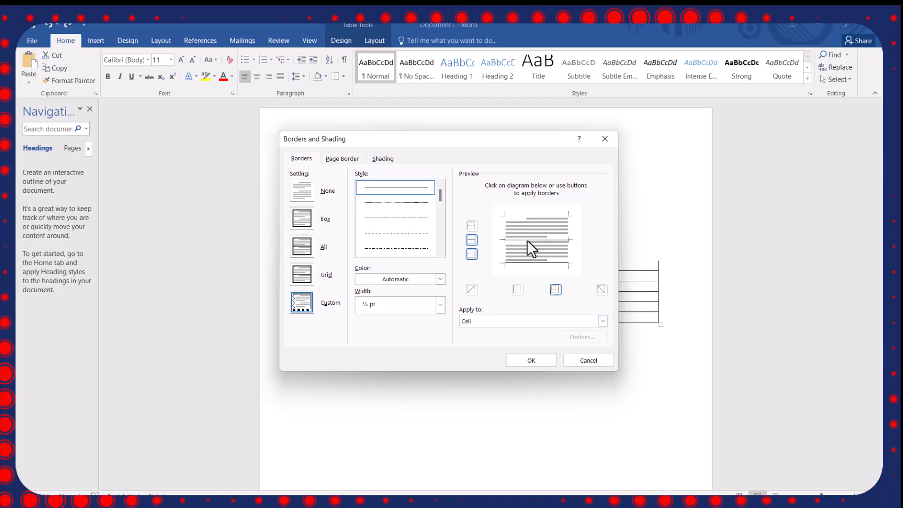
# Switch the inside horizontal and bottom borders off and back on, and apply the border settings to the second column.
pyautogui.click(472, 240)
pyautogui.click(472, 242)
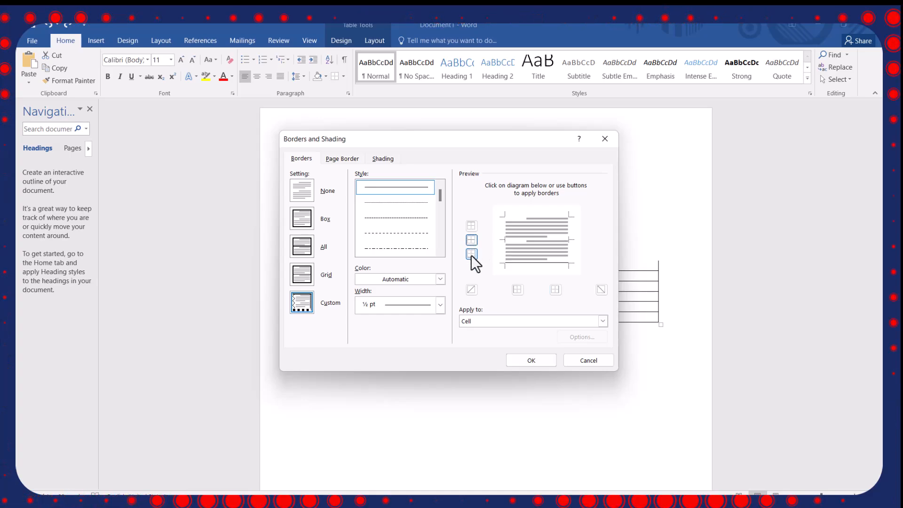
pyautogui.click(472, 256)
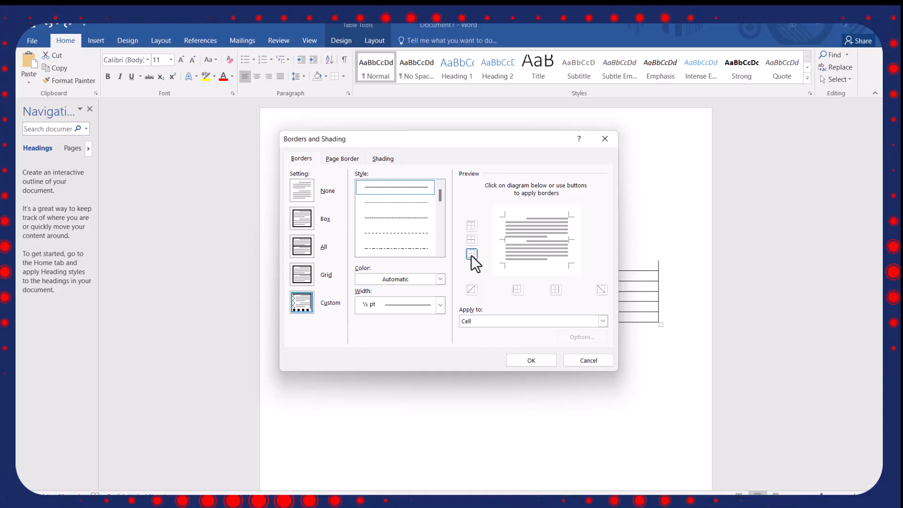
pyautogui.click(471, 254)
pyautogui.click(470, 240)
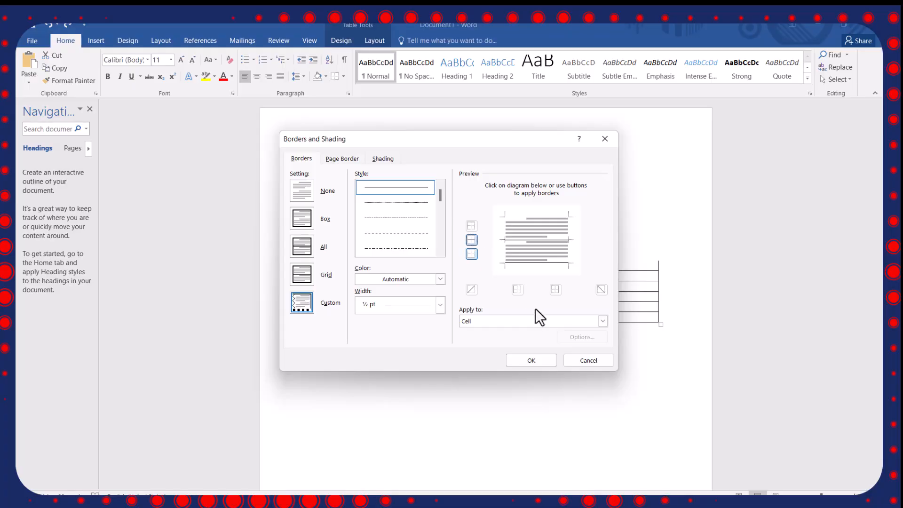
pyautogui.click(532, 361)
pyautogui.click(584, 318)
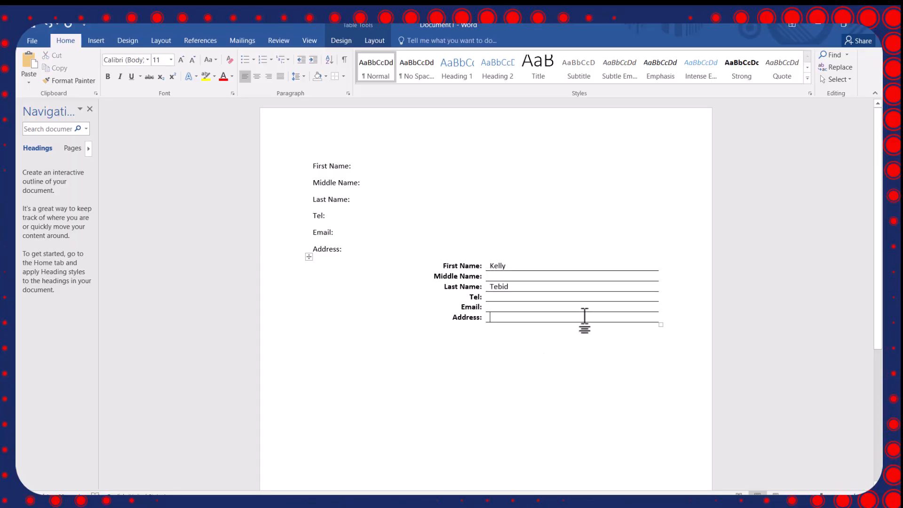